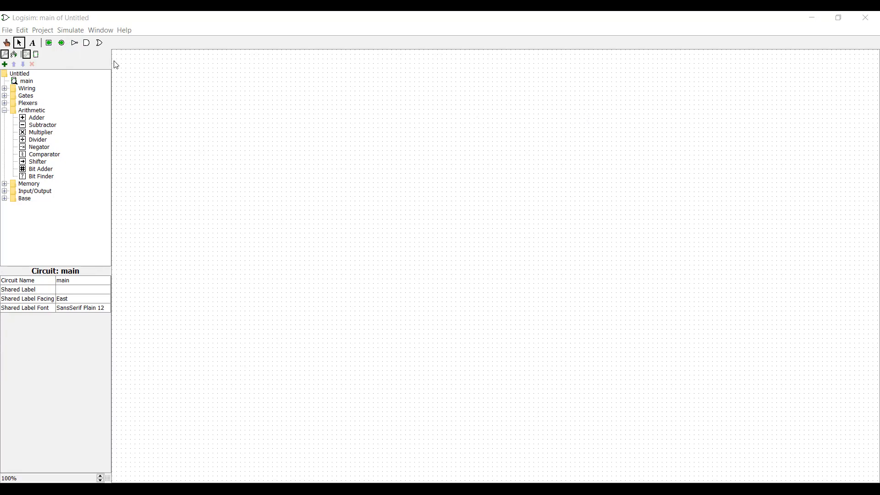
{"action": "left_click", "coordinate": [10, 34]}
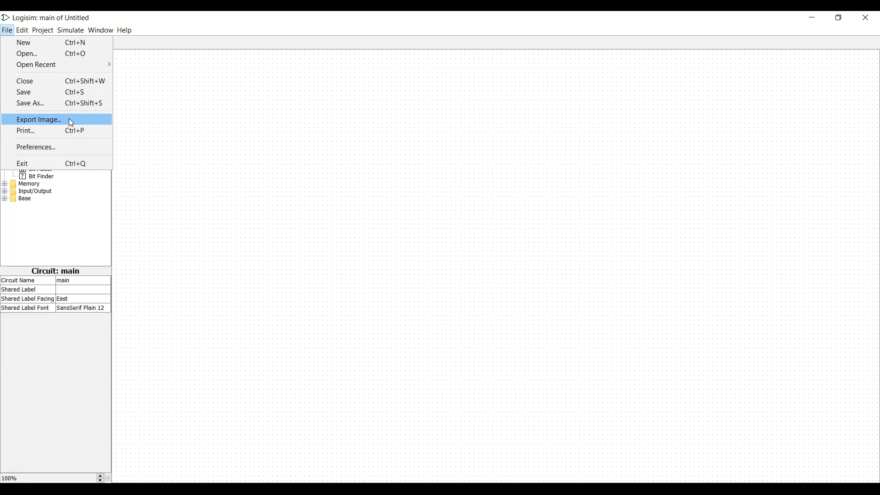
{"action": "mouse_move", "coordinate": [22, 32]}
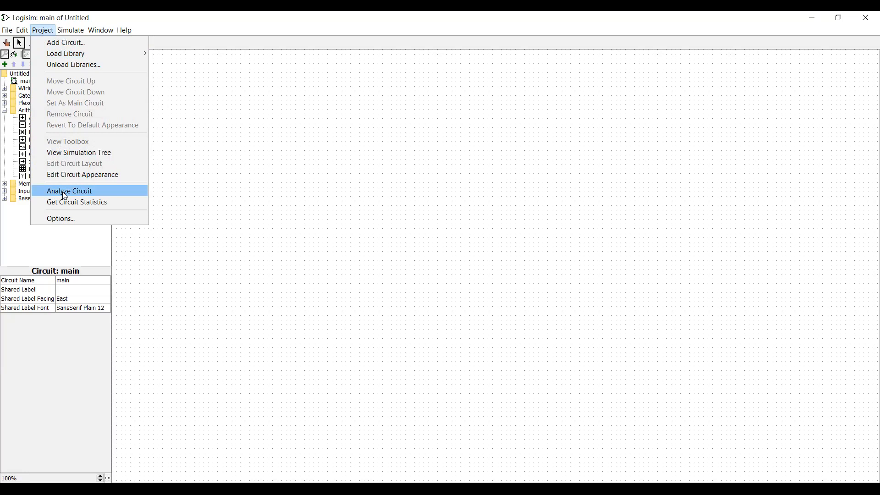
{"action": "mouse_move", "coordinate": [70, 29]}
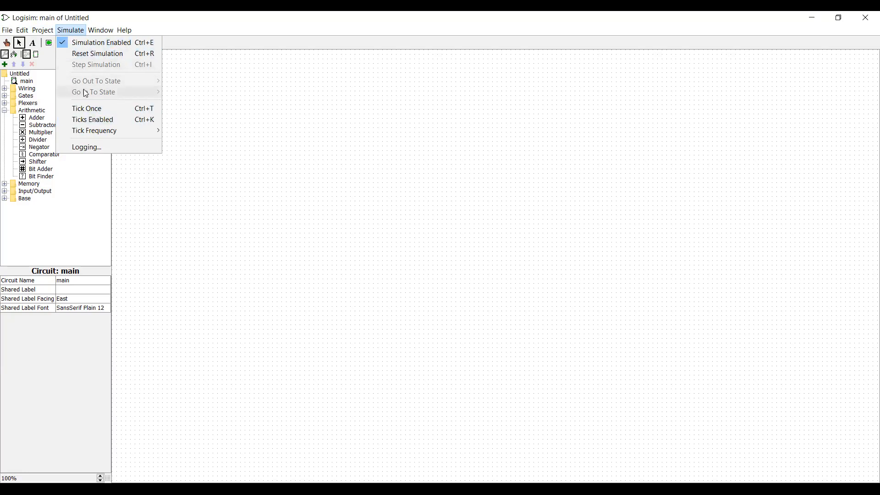
{"action": "mouse_move", "coordinate": [83, 131]}
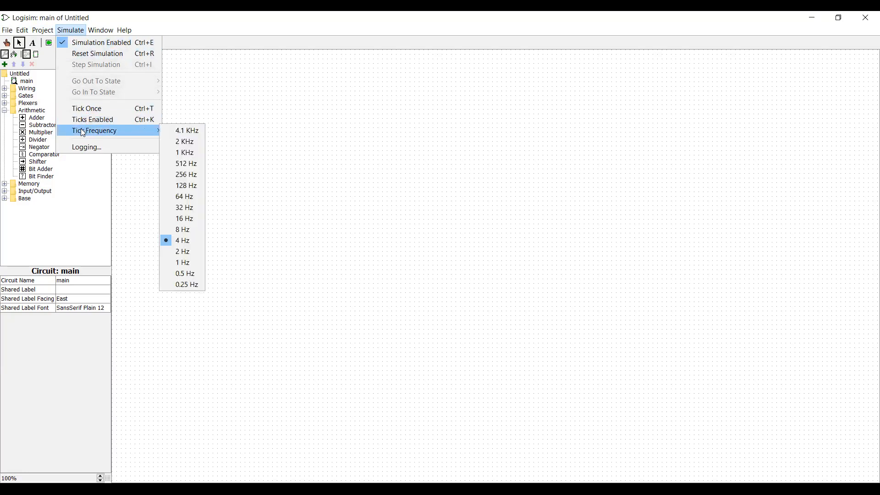
{"action": "left_click", "coordinate": [7, 45]}
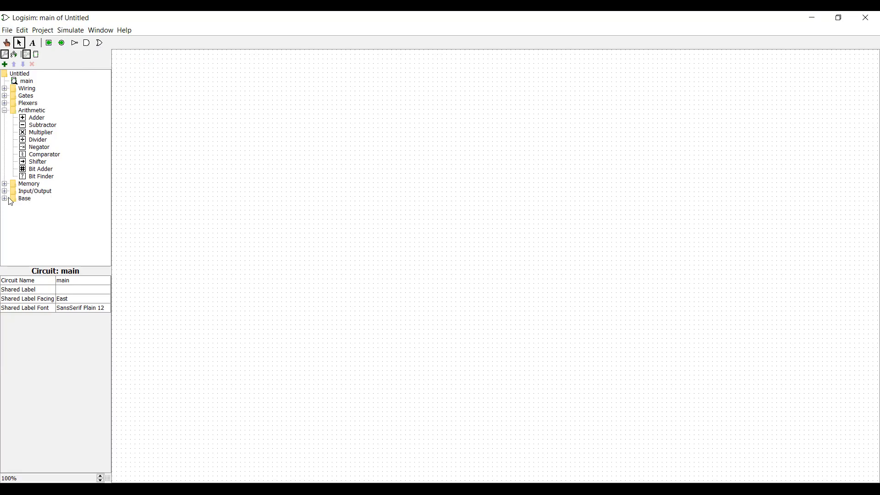
Examine the components available in the Wiring, Gates, Plexers, Arithmetic, Memory and Input/Output libraries.
{"action": "left_click", "coordinate": [4, 89]}
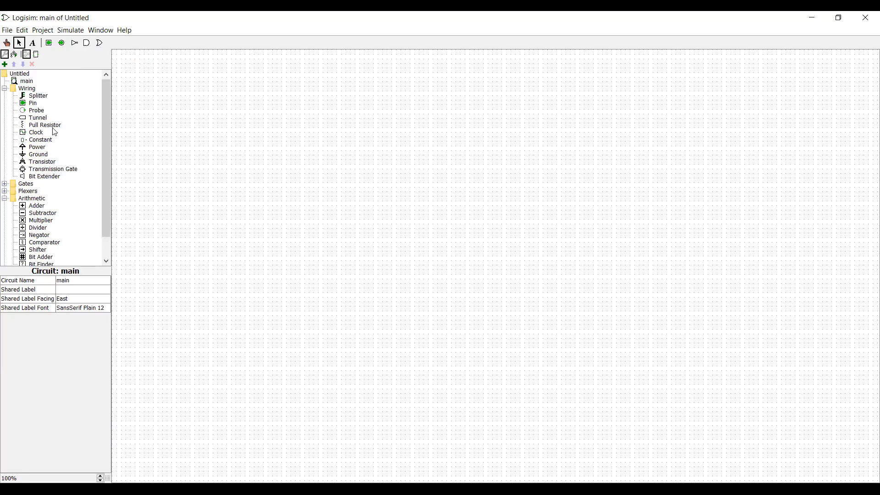
{"action": "scroll", "coordinate": [56, 117], "scroll_direction": "down", "scroll_amount": 1}
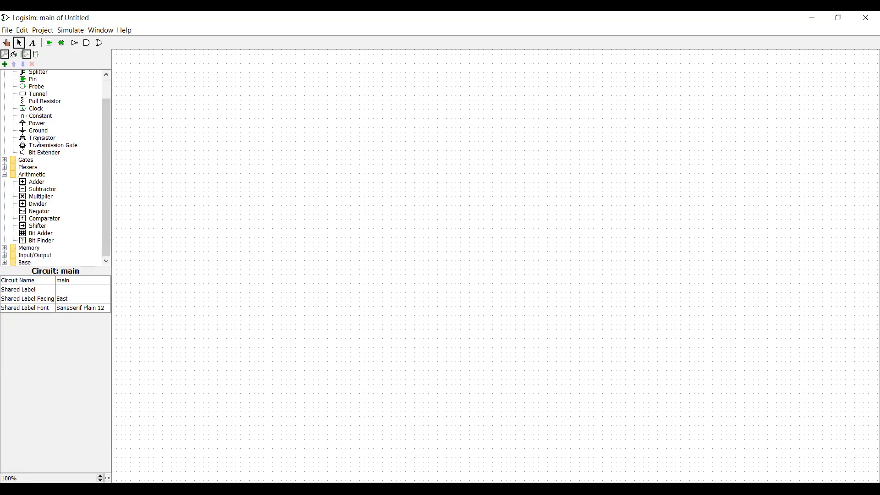
{"action": "left_click", "coordinate": [5, 161]}
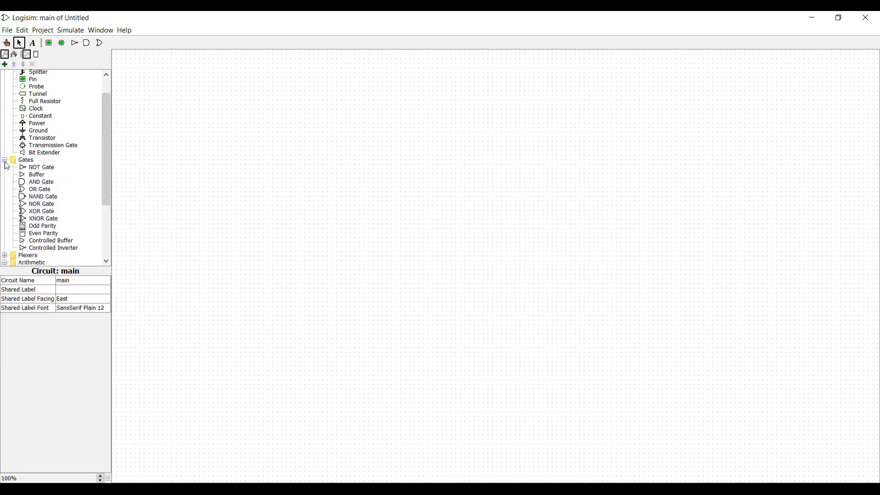
{"action": "scroll", "coordinate": [7, 165], "scroll_direction": "down", "scroll_amount": 3}
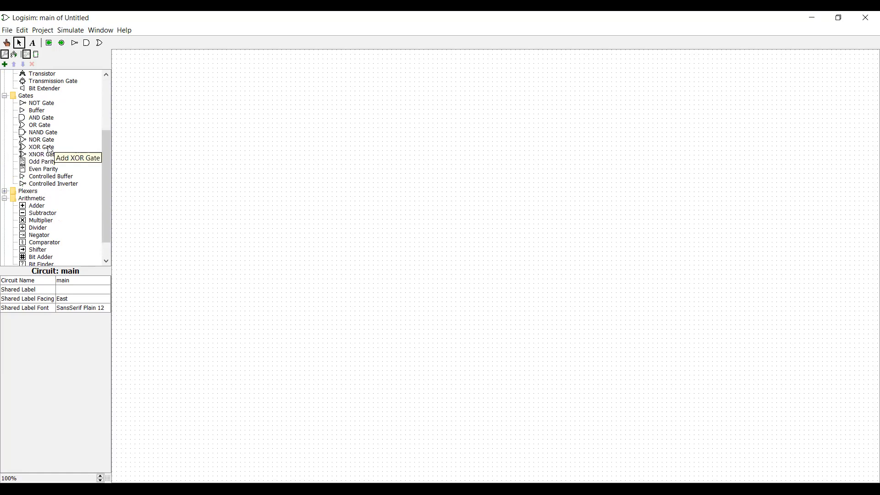
{"action": "left_click", "coordinate": [5, 193]}
{"action": "scroll", "coordinate": [10, 183], "scroll_direction": "down", "scroll_amount": 3}
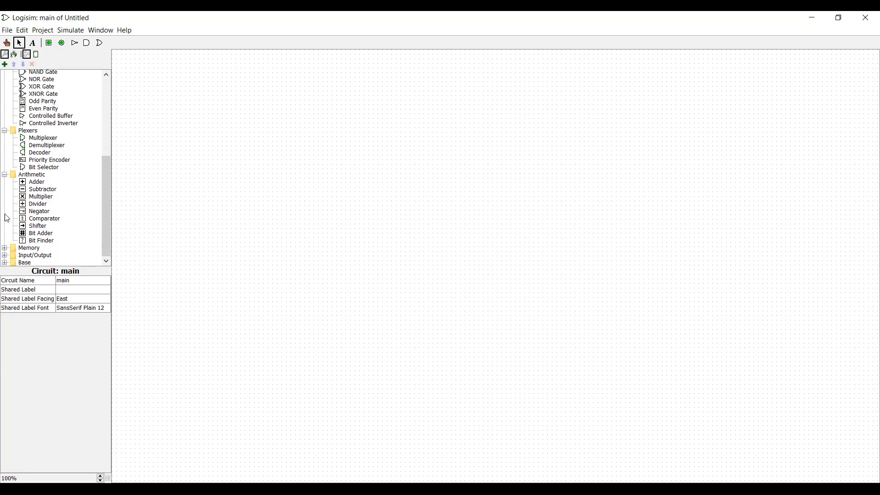
{"action": "left_click", "coordinate": [5, 248]}
{"action": "scroll", "coordinate": [8, 245], "scroll_direction": "down", "scroll_amount": 1}
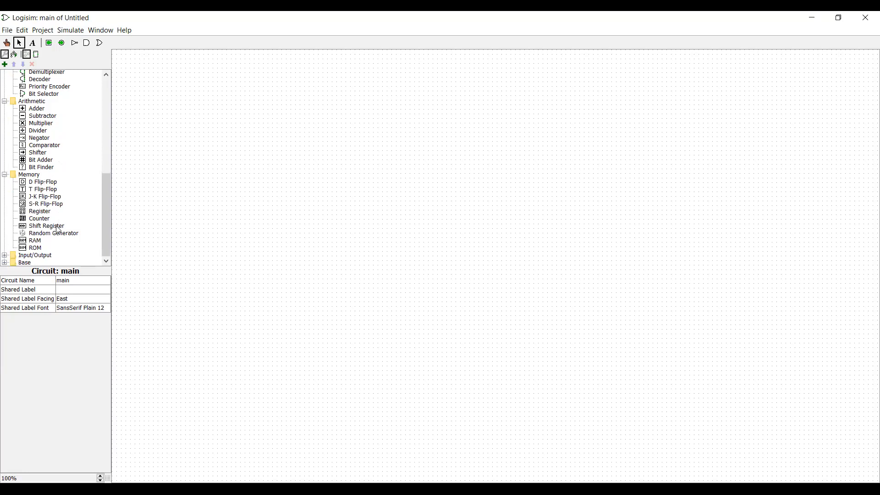
{"action": "left_click", "coordinate": [4, 255]}
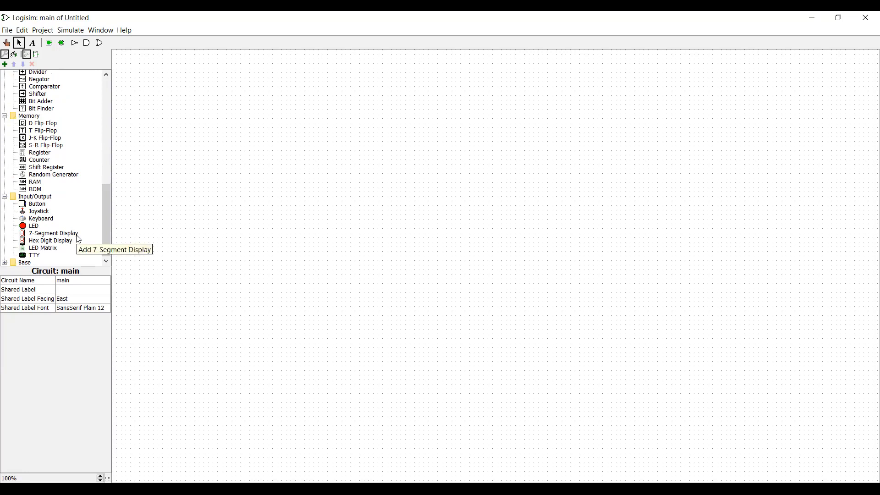
{"action": "scroll", "coordinate": [78, 238], "scroll_direction": "up", "scroll_amount": 10}
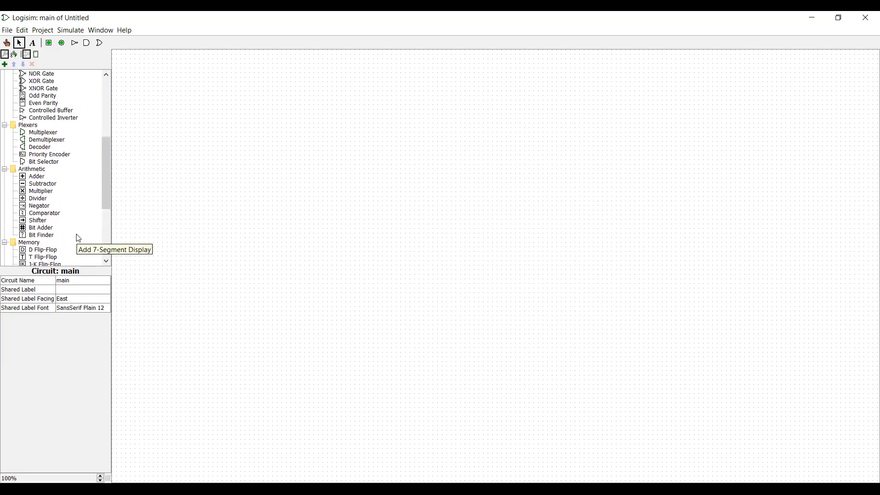
{"action": "scroll", "coordinate": [79, 238], "scroll_direction": "up", "scroll_amount": 2}
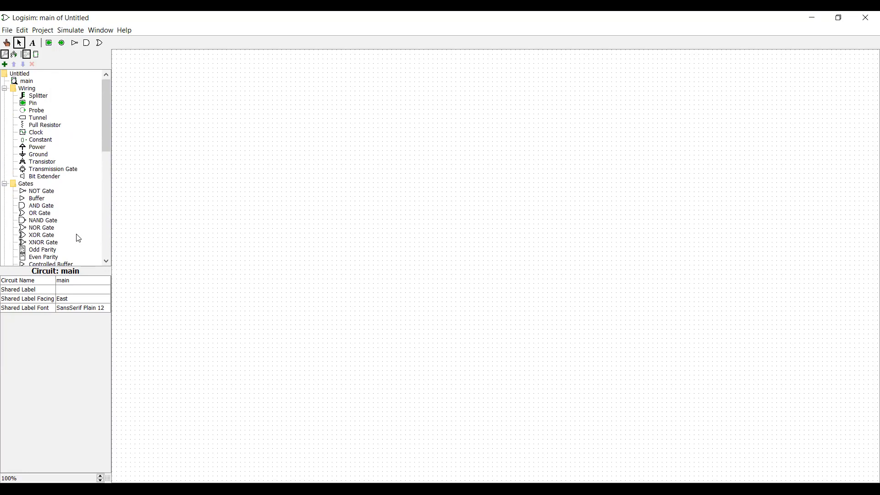
Place an AND gate in the upper part of the canvas and draw short wire stubs out of its five inputs.
{"action": "left_click", "coordinate": [37, 209]}
{"action": "left_click", "coordinate": [329, 137]}
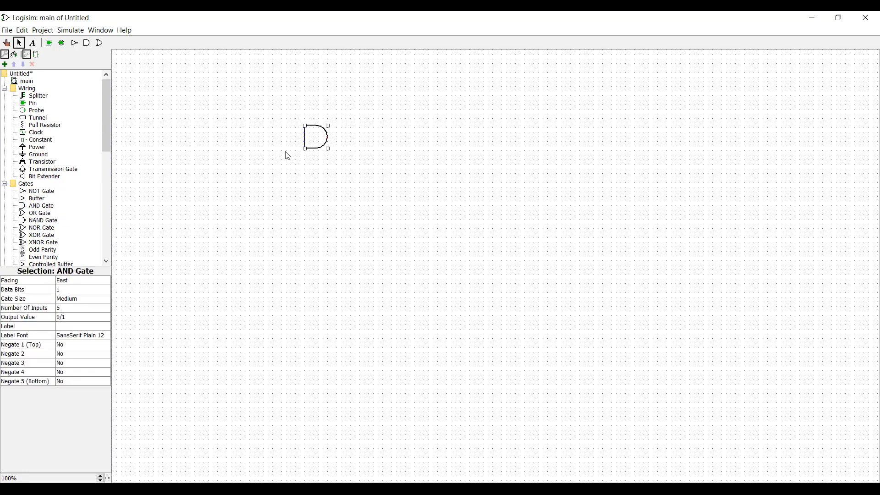
{"action": "left_click", "coordinate": [272, 98]}
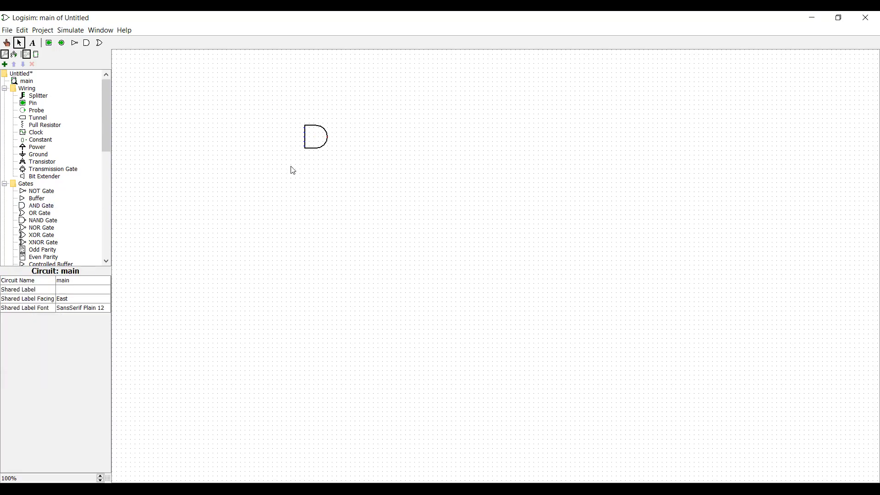
{"action": "left_click_drag", "start_coordinate": [306, 131], "coordinate": [295, 146]}
Set the AND gate's number of inputs to 2.
{"action": "left_click", "coordinate": [314, 145]}
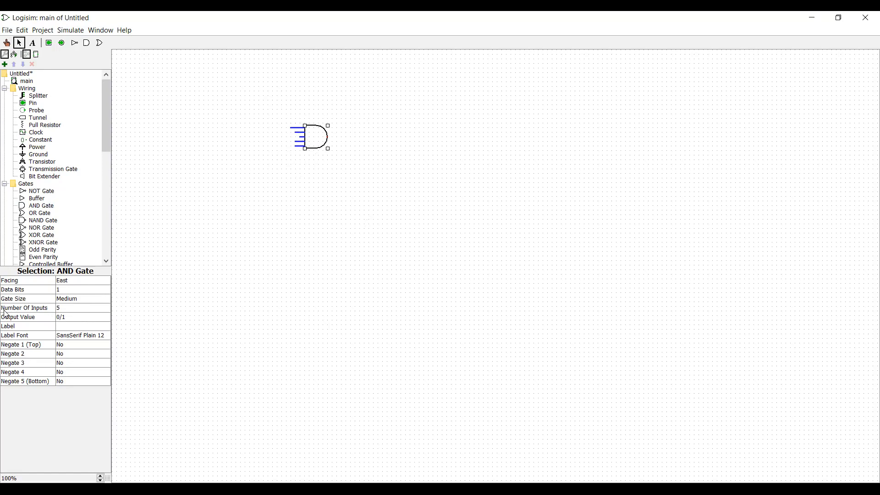
{"action": "left_click", "coordinate": [87, 309]}
{"action": "scroll", "coordinate": [83, 344], "scroll_direction": "up", "scroll_amount": 1}
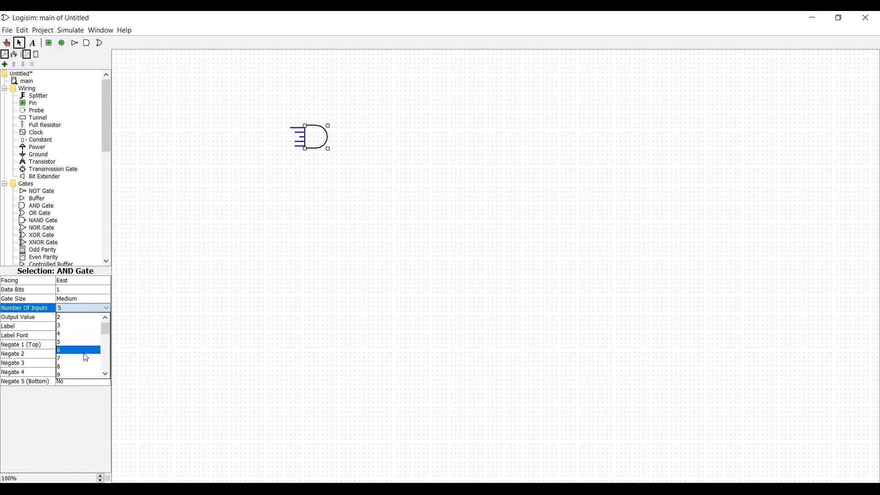
{"action": "left_click", "coordinate": [69, 318]}
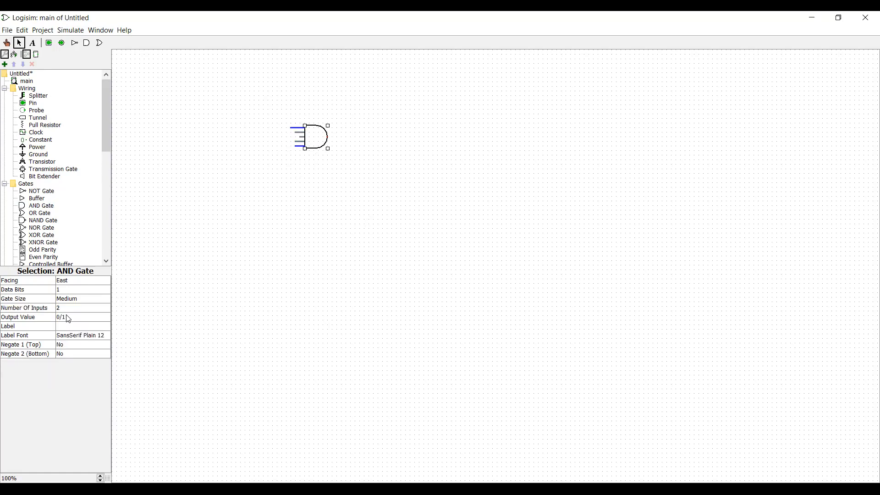
Move the AND gate further right and delete all five wires on its input side.
{"action": "left_click_drag", "start_coordinate": [321, 140], "coordinate": [385, 148]}
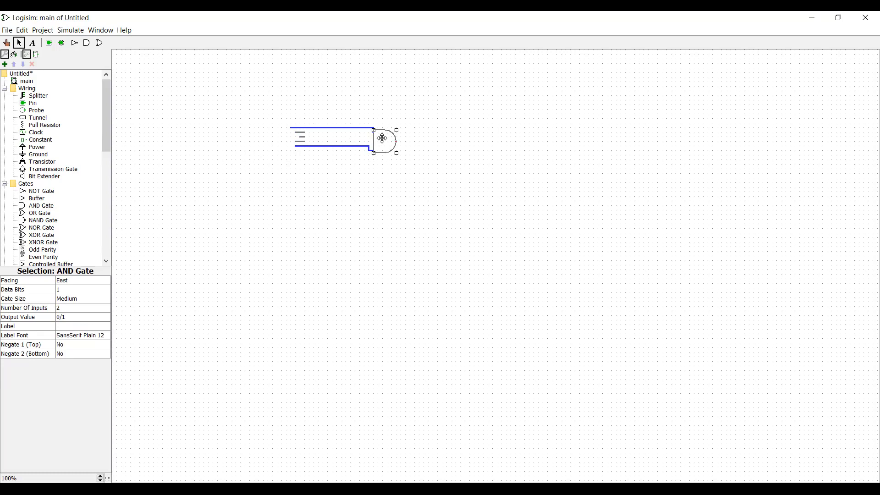
{"action": "left_click", "coordinate": [339, 141]}
{"action": "left_click_drag", "start_coordinate": [222, 92], "coordinate": [380, 189]}
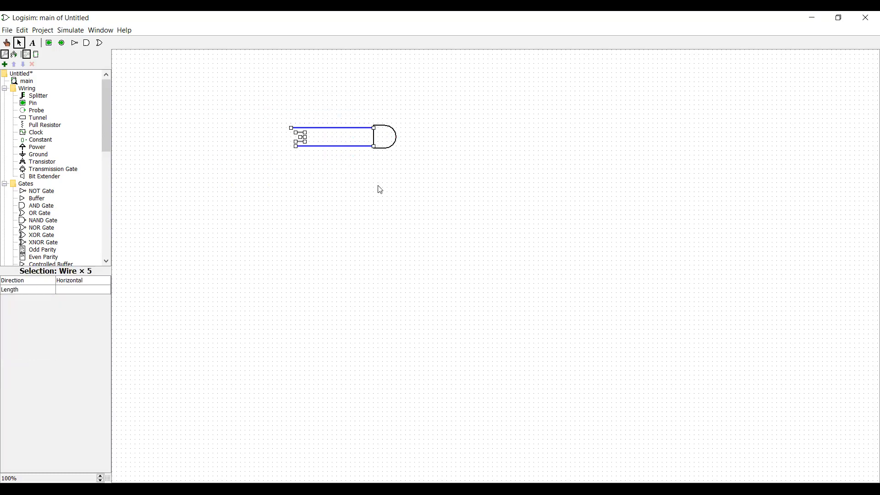
{"action": "key", "text": "Delete"}
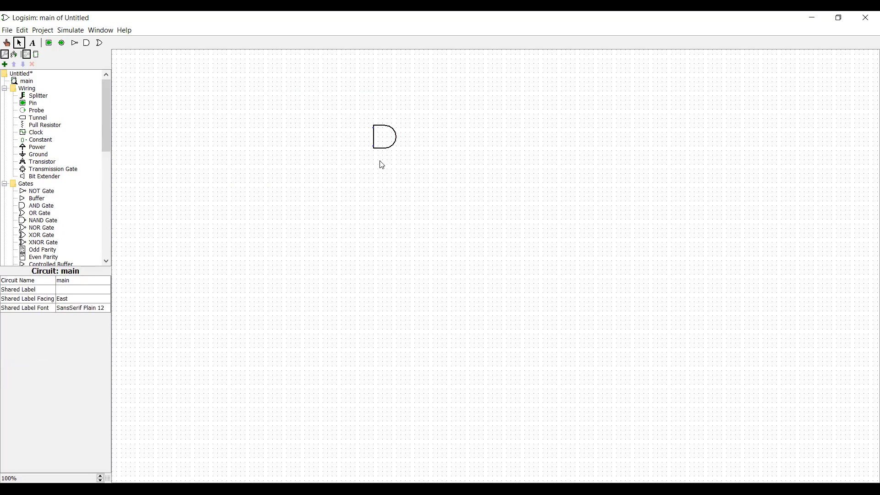
Duplicate the two-input AND gate and place the copy to the lower right of the original.
{"action": "left_click", "coordinate": [381, 141]}
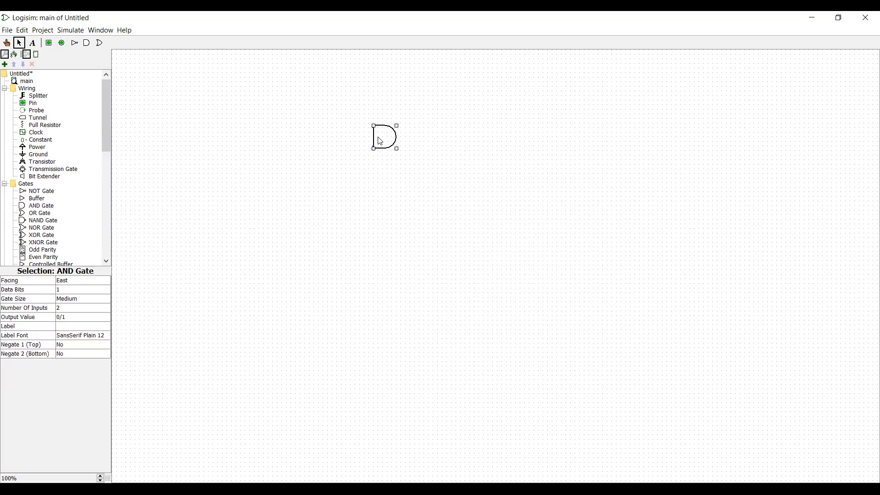
{"action": "key", "text": "ctrl+d"}
{"action": "left_click_drag", "start_coordinate": [389, 154], "coordinate": [453, 177]}
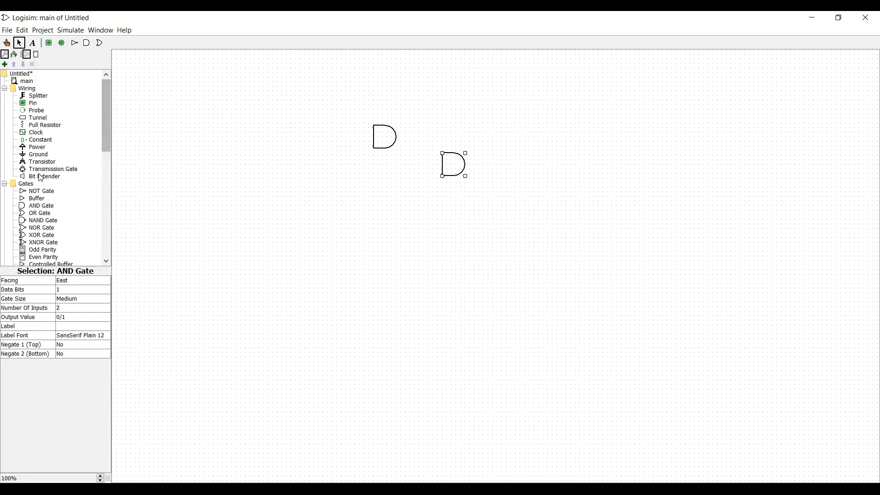
Place an OR gate below the first AND gate and set its number of inputs to 2.
{"action": "left_click", "coordinate": [42, 213]}
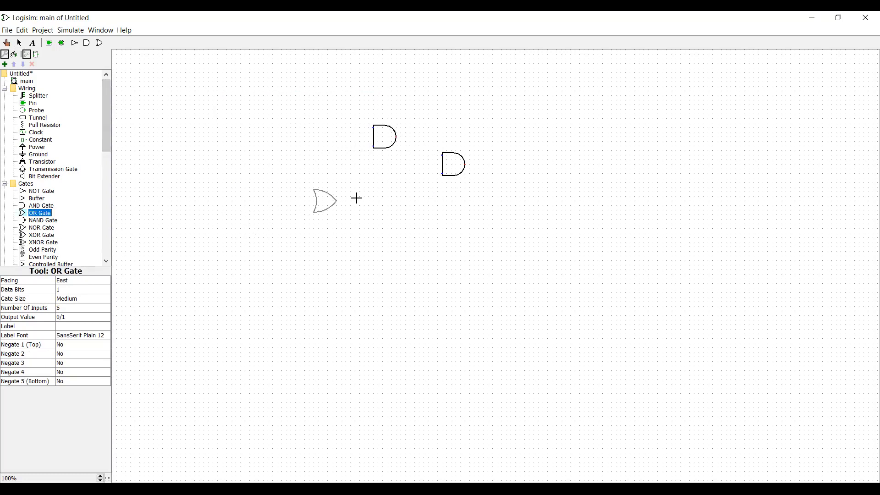
{"action": "left_click", "coordinate": [389, 201]}
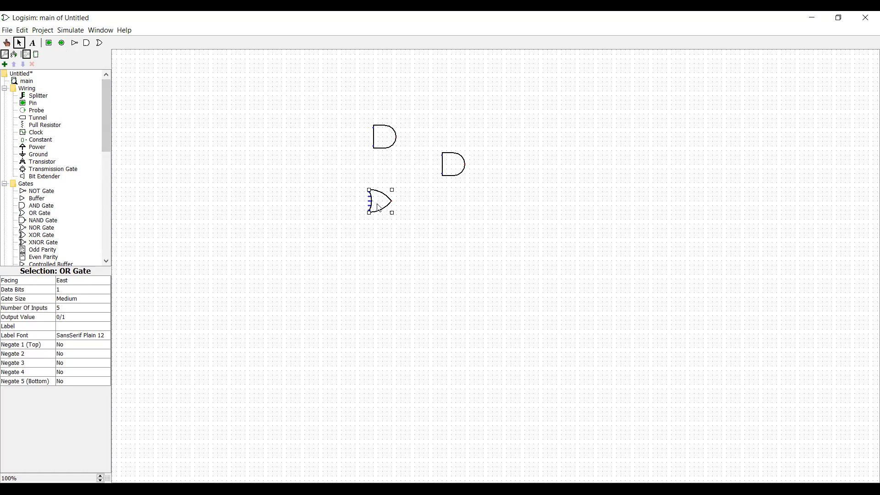
{"action": "left_click", "coordinate": [71, 317]}
{"action": "left_click", "coordinate": [75, 312]}
{"action": "left_click", "coordinate": [82, 309]}
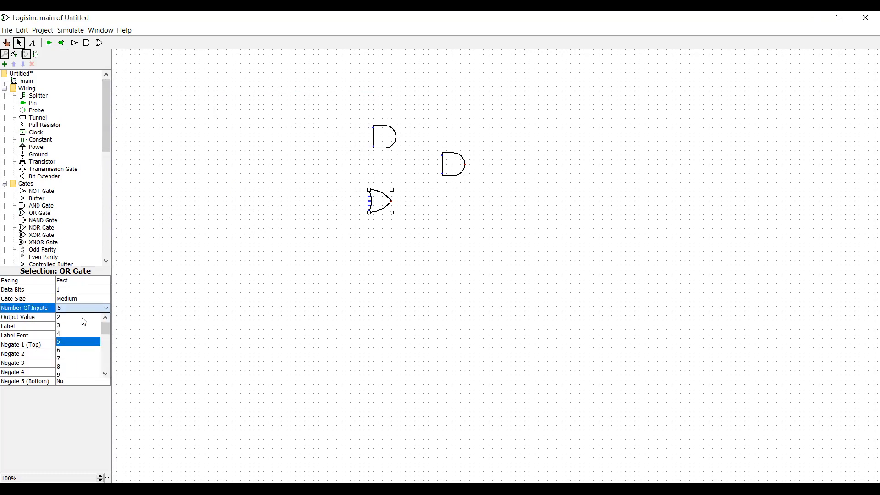
{"action": "left_click", "coordinate": [83, 319]}
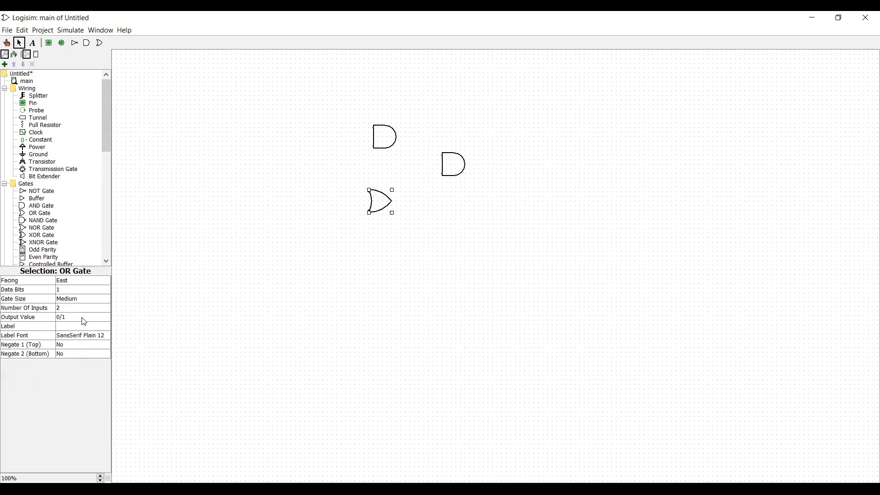
Place a NOT gate left of the OR gate, and three input pins in a vertical column left of all the gates.
{"action": "left_click", "coordinate": [76, 44]}
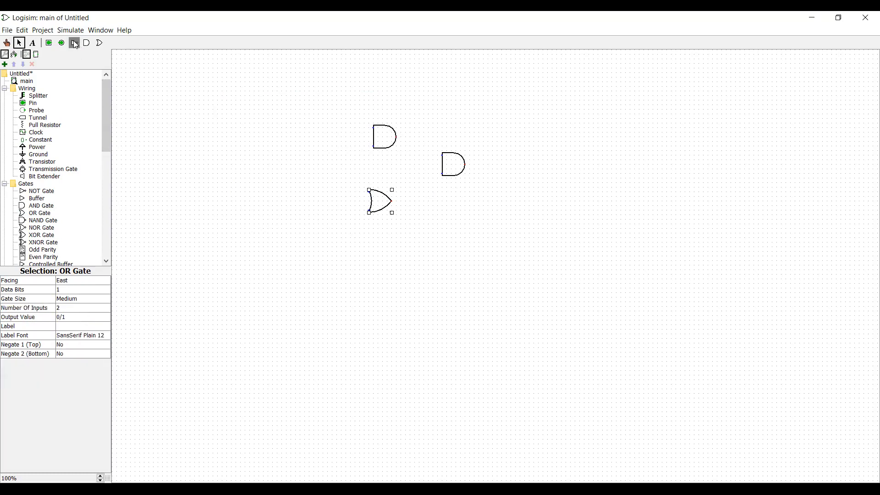
{"action": "left_click", "coordinate": [315, 192]}
{"action": "left_click", "coordinate": [49, 43]}
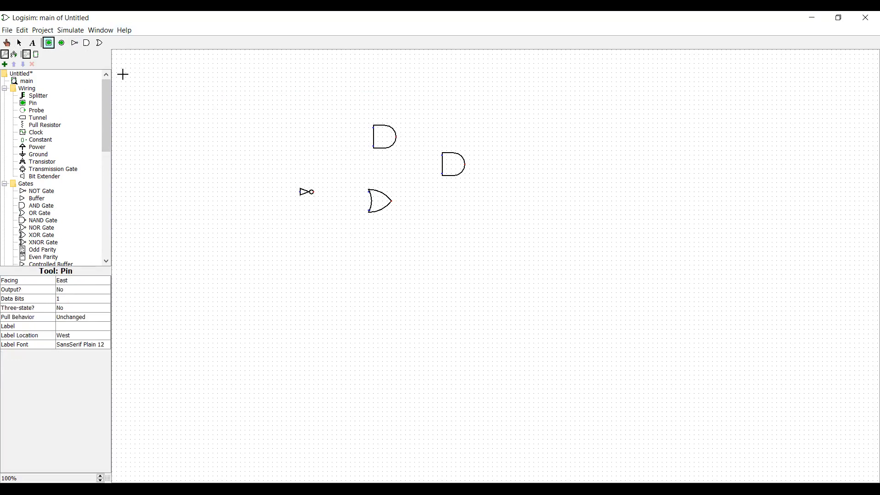
{"action": "left_click", "coordinate": [238, 127]}
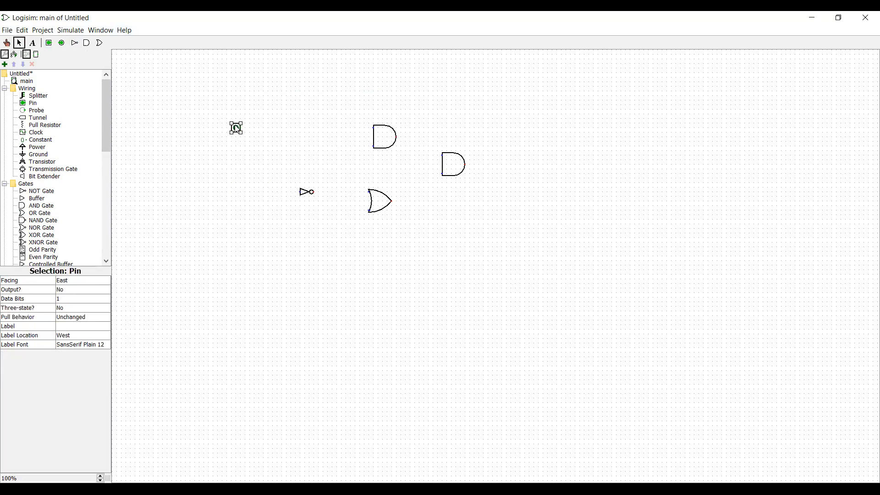
{"action": "left_click_drag", "start_coordinate": [236, 128], "coordinate": [238, 205]}
Wire the top pin to the first AND gate's upper input and the bottom pin, aligned with the NOT gate, to the NOT gate's input.
{"action": "left_click", "coordinate": [374, 130]}
{"action": "left_click_drag", "start_coordinate": [374, 128], "coordinate": [237, 129]}
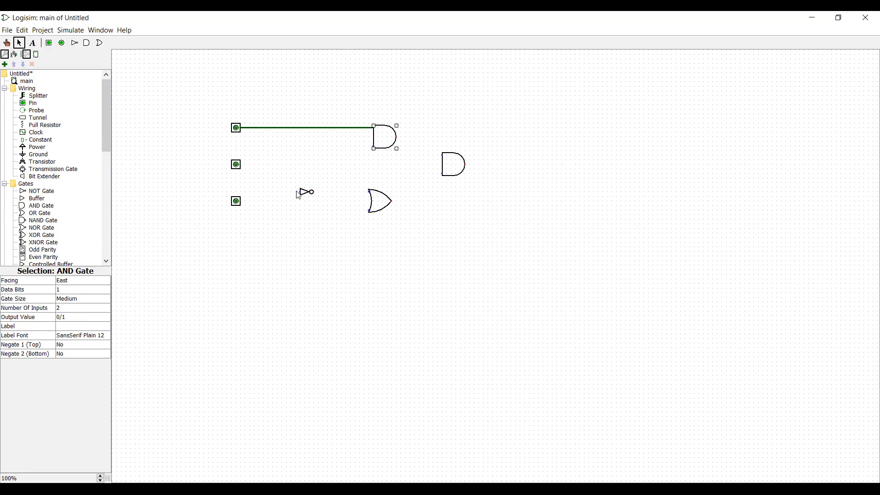
{"action": "left_click_drag", "start_coordinate": [301, 192], "coordinate": [238, 194]}
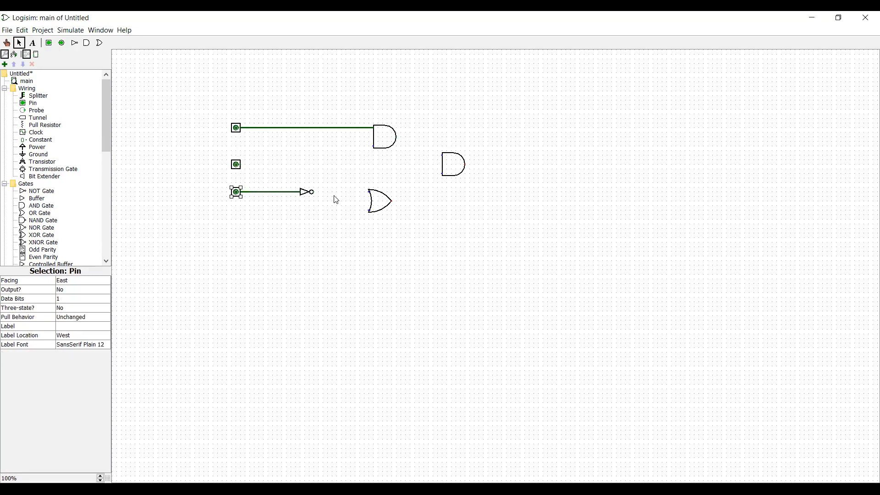
Wire the NOT gate's output and the middle pin to the OR gate's inputs, aligning the gate and pin for straight wires.
{"action": "left_click_drag", "start_coordinate": [374, 201], "coordinate": [373, 183]}
{"action": "left_click_drag", "start_coordinate": [315, 193], "coordinate": [240, 171]}
{"action": "mouse_move", "coordinate": [346, 186]}
{"action": "left_mouse_down"}
{"action": "mouse_move", "coordinate": [361, 185]}
{"action": "mouse_move", "coordinate": [348, 187]}
{"action": "left_mouse_up"}
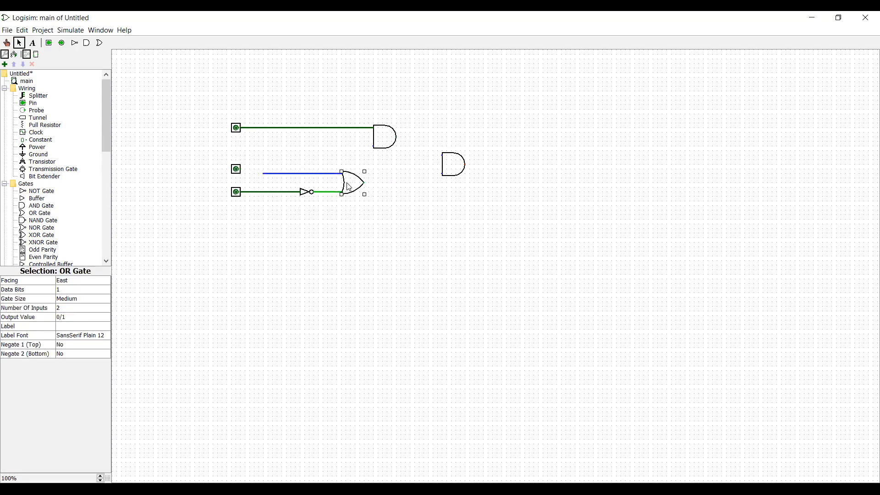
{"action": "left_click", "coordinate": [260, 173]}
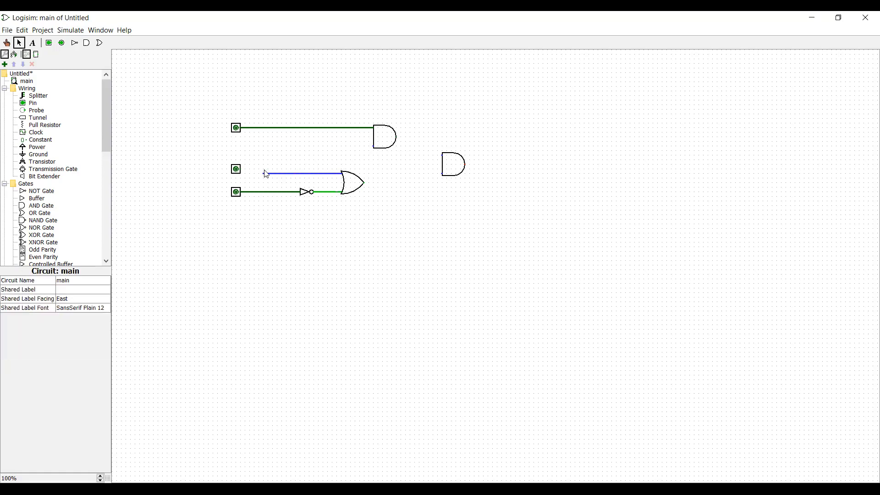
{"action": "left_click_drag", "start_coordinate": [264, 174], "coordinate": [237, 174]}
{"action": "left_click", "coordinate": [237, 169]}
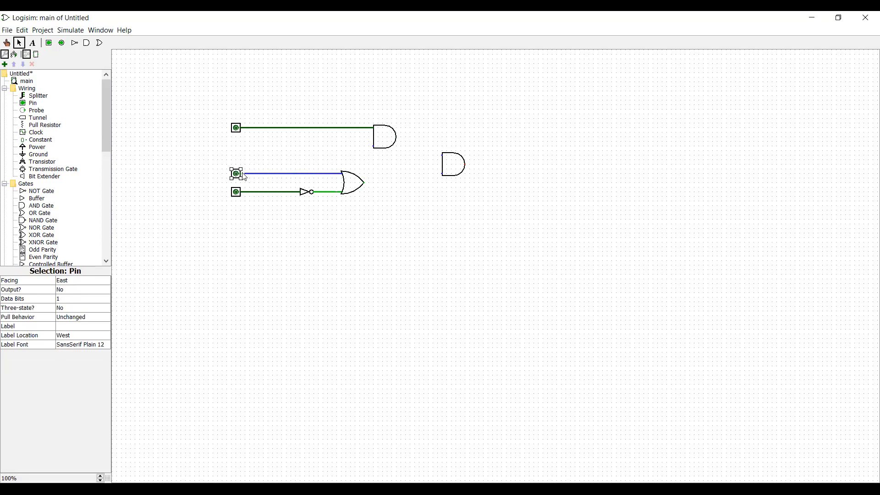
Move the first AND gate, the NOT gate and the OR gate closer to the input pins, lining up the AND and OR gates vertically.
{"action": "left_click_drag", "start_coordinate": [385, 138], "coordinate": [353, 137]}
{"action": "left_click_drag", "start_coordinate": [264, 97], "coordinate": [389, 211]}
{"action": "left_click_drag", "start_coordinate": [351, 184], "coordinate": [320, 188]}
{"action": "left_click", "coordinate": [354, 207]}
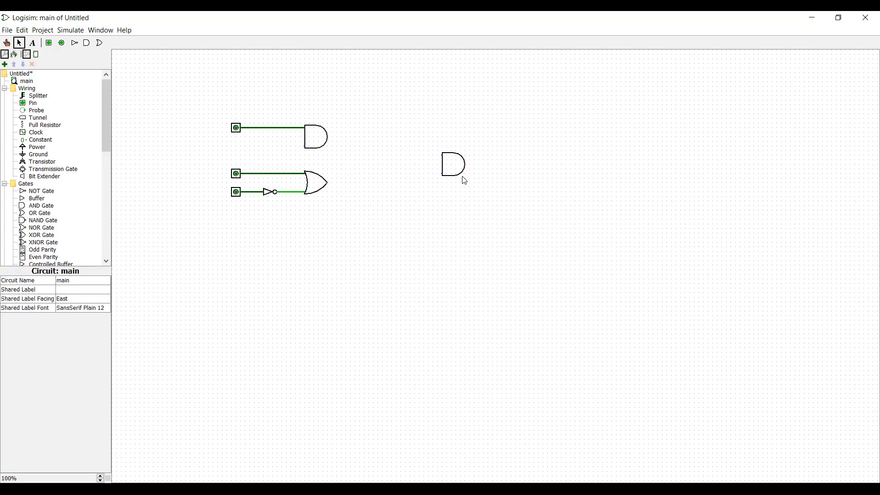
Wire the first AND gate and the OR gate into the second AND gate, moved closer, and attach an output pin to its output.
{"action": "left_click_drag", "start_coordinate": [452, 164], "coordinate": [369, 149]}
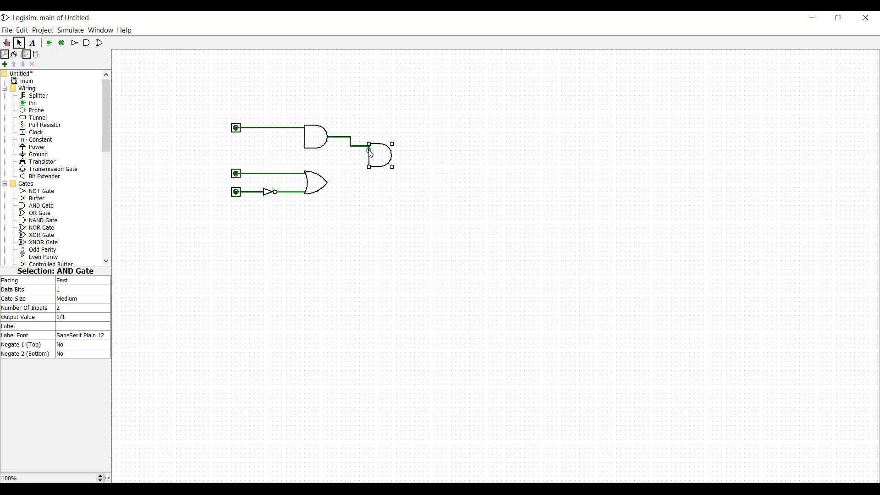
{"action": "left_click_drag", "start_coordinate": [371, 166], "coordinate": [411, 155]}
{"action": "left_click", "coordinate": [61, 42]}
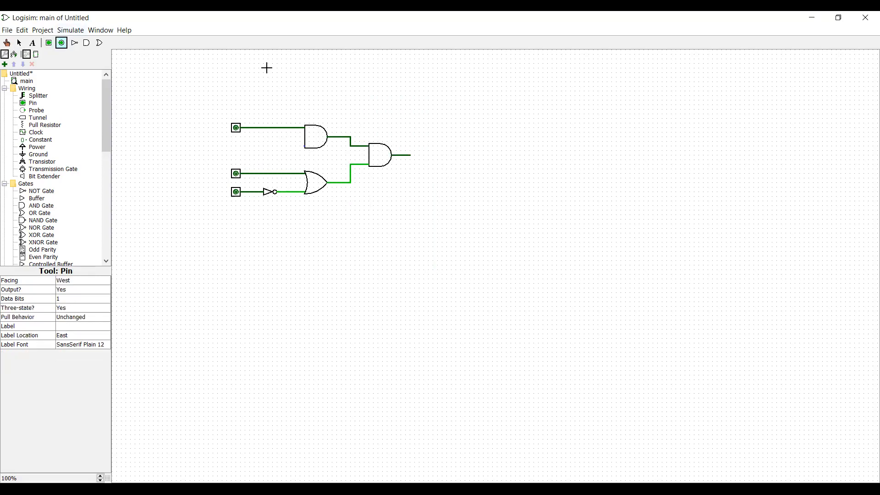
{"action": "left_click", "coordinate": [411, 155]}
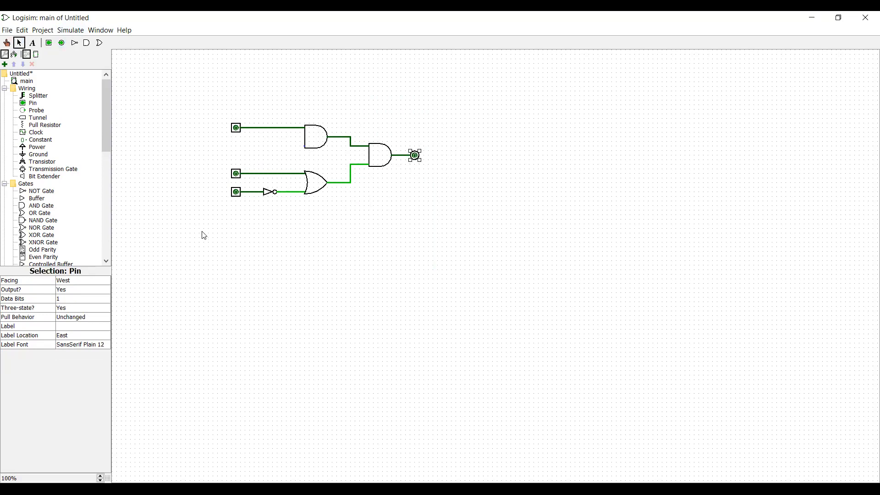
Place an LED below the output pin and wire it to the second AND gate's output.
{"action": "scroll", "coordinate": [3, 234], "scroll_direction": "down", "scroll_amount": 8}
{"action": "scroll", "coordinate": [6, 207], "scroll_direction": "down", "scroll_amount": 5}
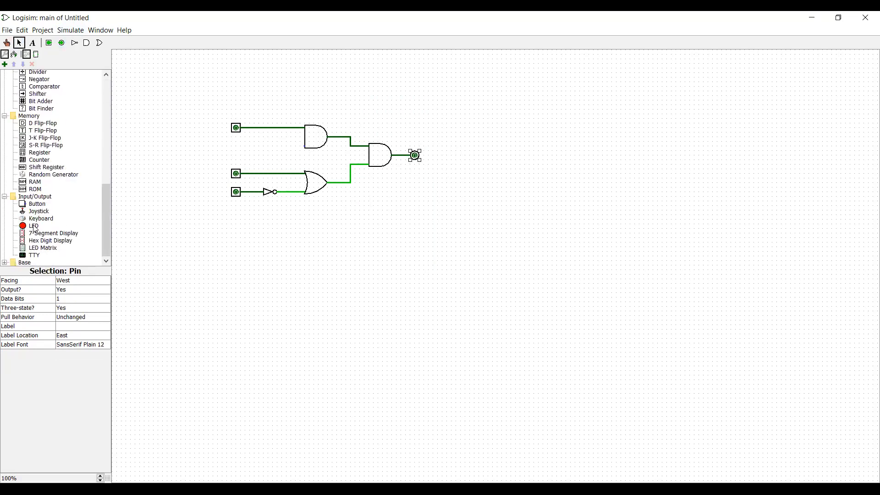
{"action": "left_click", "coordinate": [34, 226]}
{"action": "left_click", "coordinate": [423, 229]}
{"action": "left_click_drag", "start_coordinate": [426, 232], "coordinate": [422, 190]}
{"action": "mouse_move", "coordinate": [401, 156]}
{"action": "left_mouse_down"}
{"action": "mouse_move", "coordinate": [405, 187]}
{"action": "mouse_move", "coordinate": [421, 189]}
{"action": "left_mouse_up"}
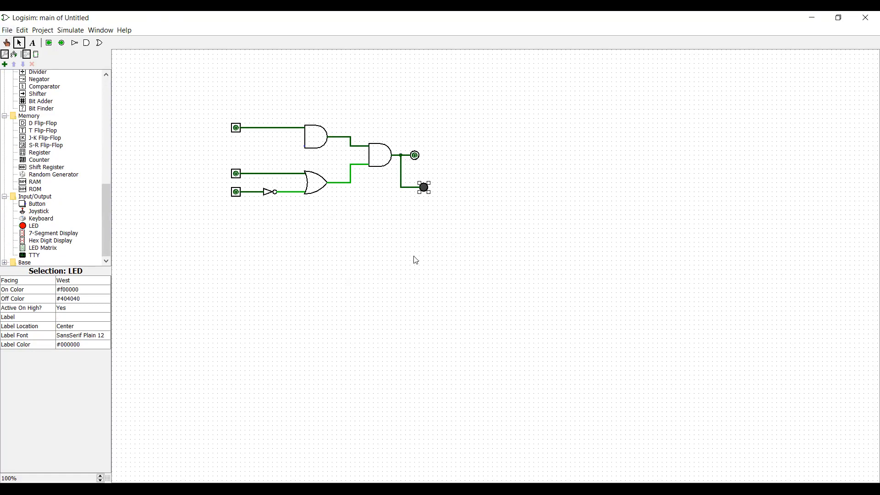
Wire the first AND gate's lower input to the middle input pin's wire.
{"action": "left_click", "coordinate": [6, 43]}
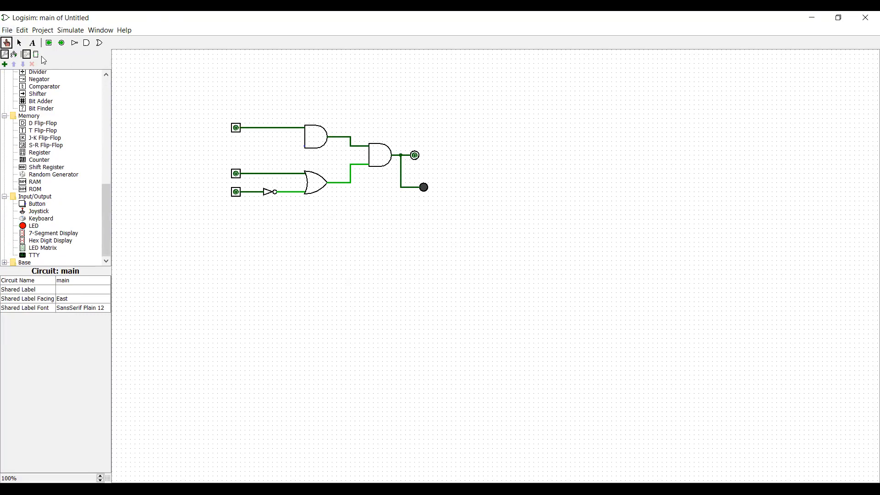
{"action": "left_click", "coordinate": [20, 43]}
{"action": "left_click_drag", "start_coordinate": [306, 145], "coordinate": [255, 175]}
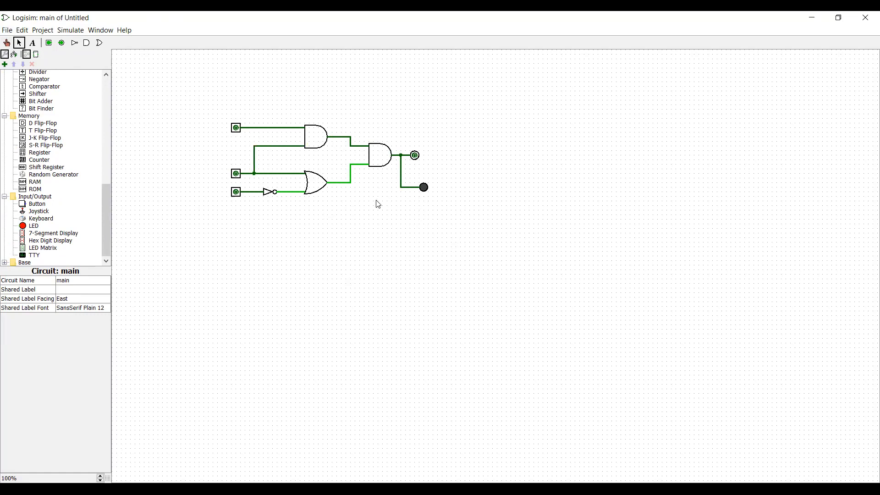
Simulate the circuit by switching the middle and top input pins to 1.
{"action": "left_click", "coordinate": [6, 43]}
{"action": "left_click", "coordinate": [236, 178]}
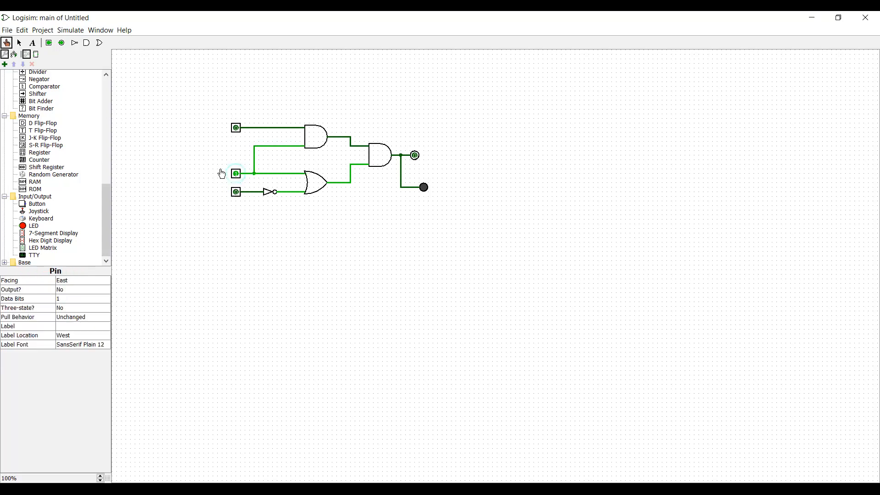
{"action": "left_click", "coordinate": [236, 129]}
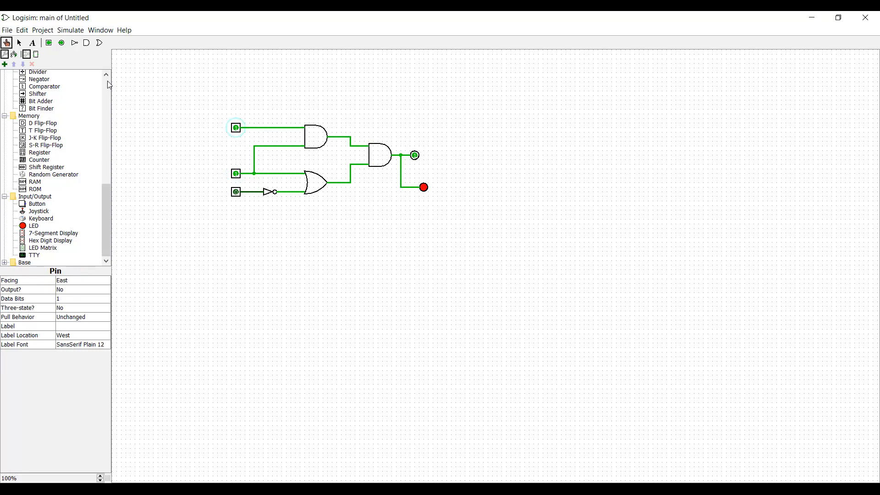
Label the top input pin A and set its label font to SansSerif Bold 18.
{"action": "left_click", "coordinate": [19, 43]}
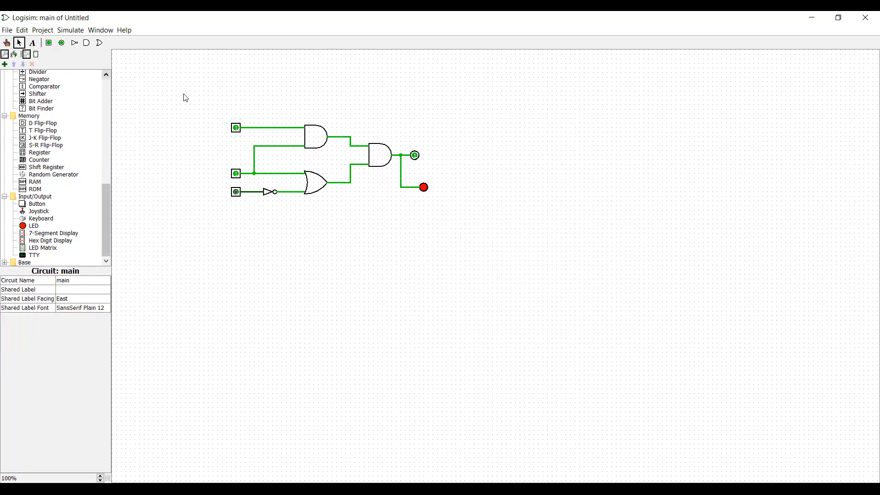
{"action": "left_click", "coordinate": [238, 130]}
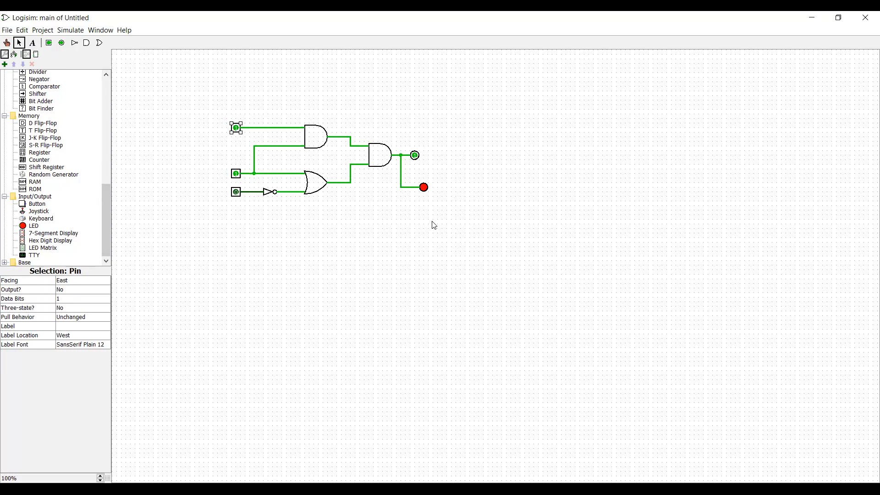
{"action": "left_click", "coordinate": [77, 325]}
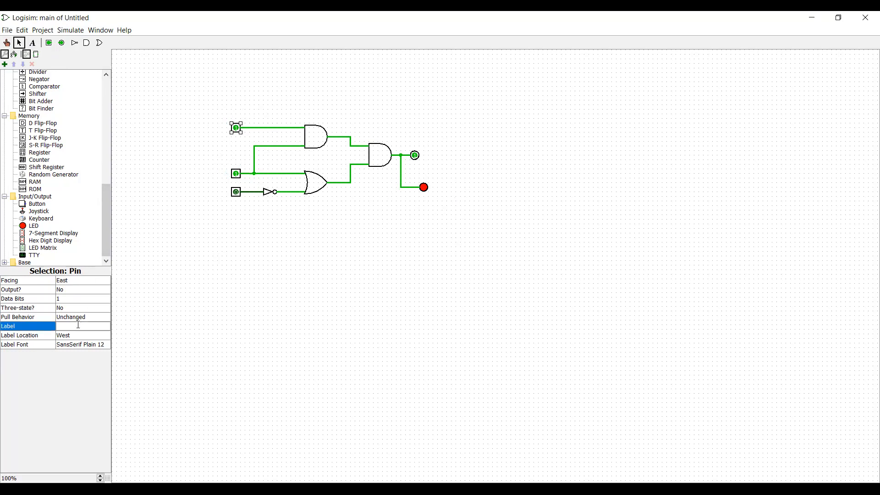
{"action": "left_click", "coordinate": [91, 347]}
{"action": "left_click", "coordinate": [174, 93]}
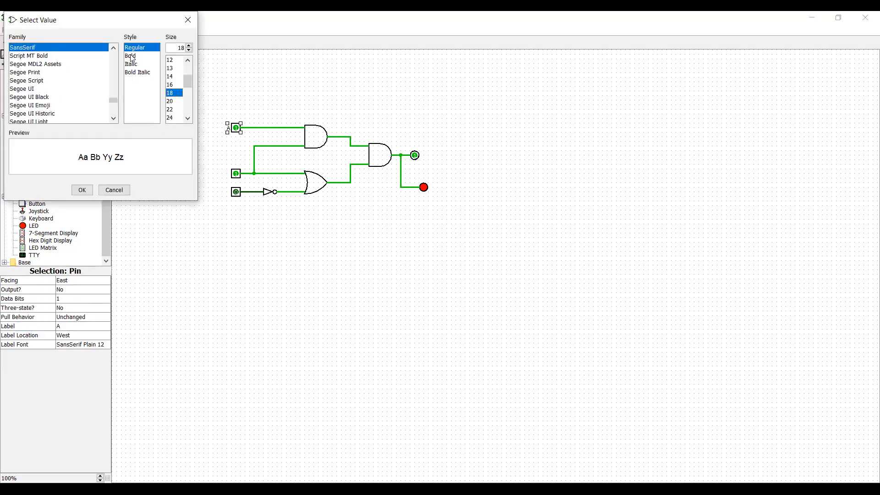
{"action": "left_click", "coordinate": [129, 57]}
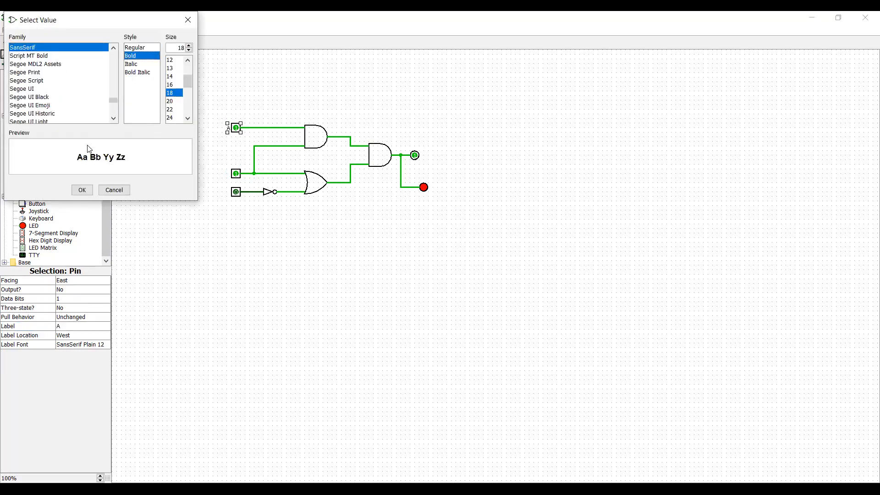
{"action": "left_click", "coordinate": [82, 189]}
Label the middle input pin B and set its label font to SansSerif Bold 18.
{"action": "left_click", "coordinate": [235, 173]}
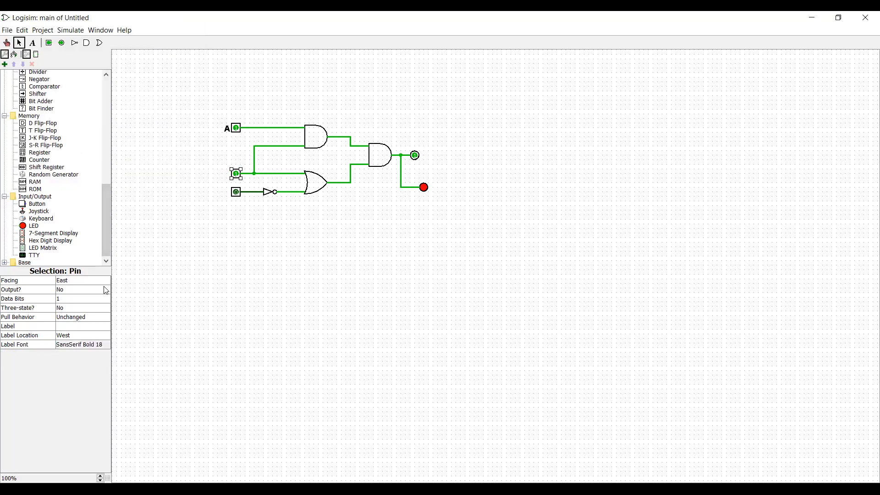
{"action": "left_click", "coordinate": [81, 326]}
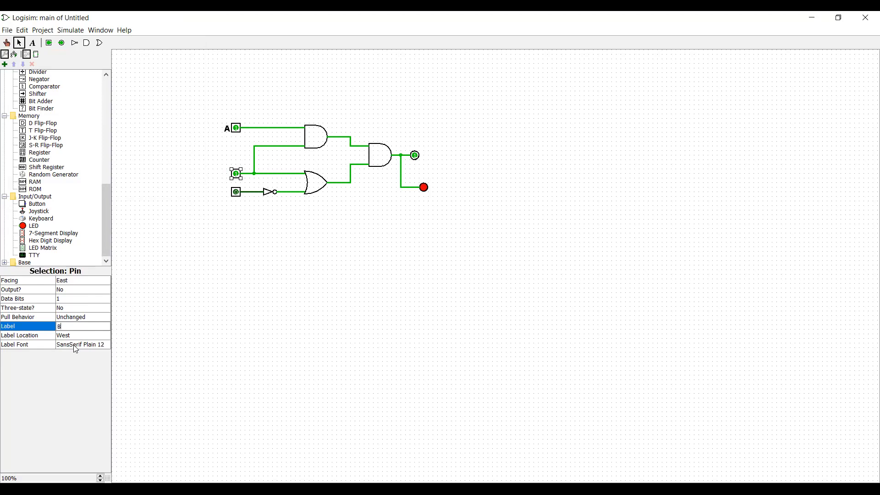
{"action": "left_click", "coordinate": [76, 350]}
{"action": "left_click", "coordinate": [173, 92]}
{"action": "left_click", "coordinate": [142, 56]}
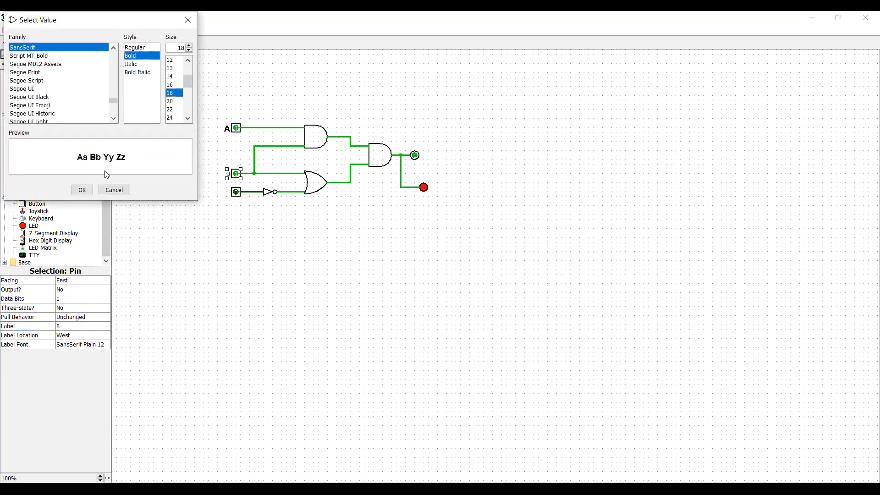
{"action": "left_click", "coordinate": [83, 190]}
Label the bottom input pin C and set its label font to SansSerif Bold 18.
{"action": "left_click", "coordinate": [236, 192]}
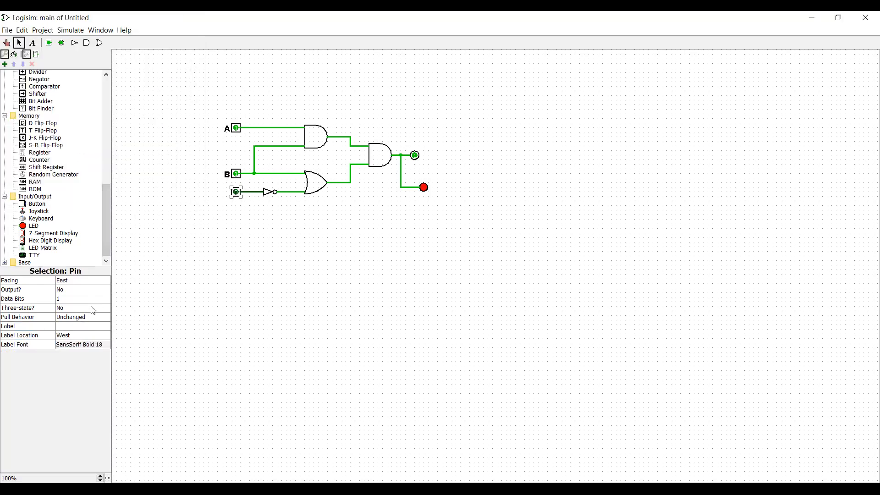
{"action": "left_click", "coordinate": [73, 325]}
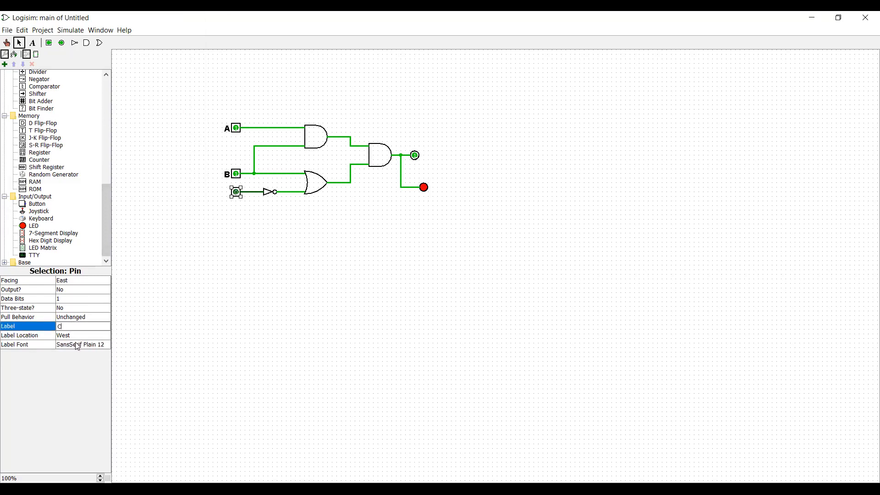
{"action": "left_click", "coordinate": [77, 347]}
{"action": "left_click", "coordinate": [173, 92]}
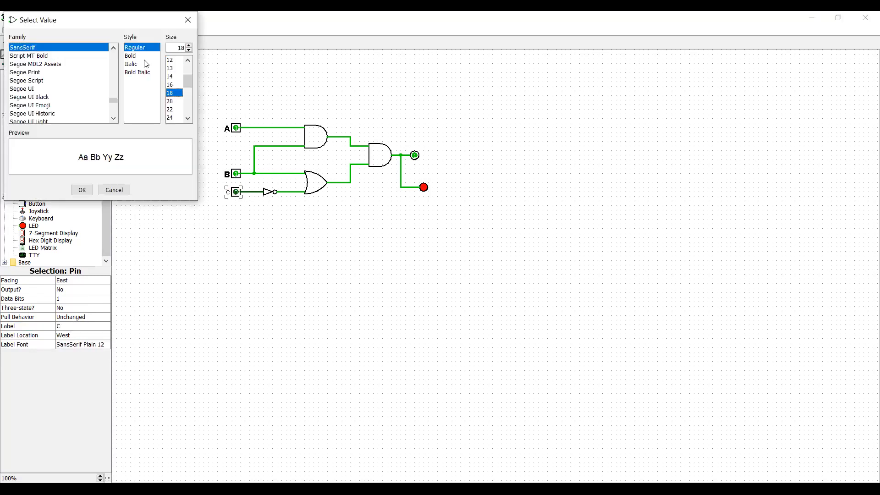
{"action": "left_click", "coordinate": [138, 56]}
{"action": "left_click", "coordinate": [82, 190]}
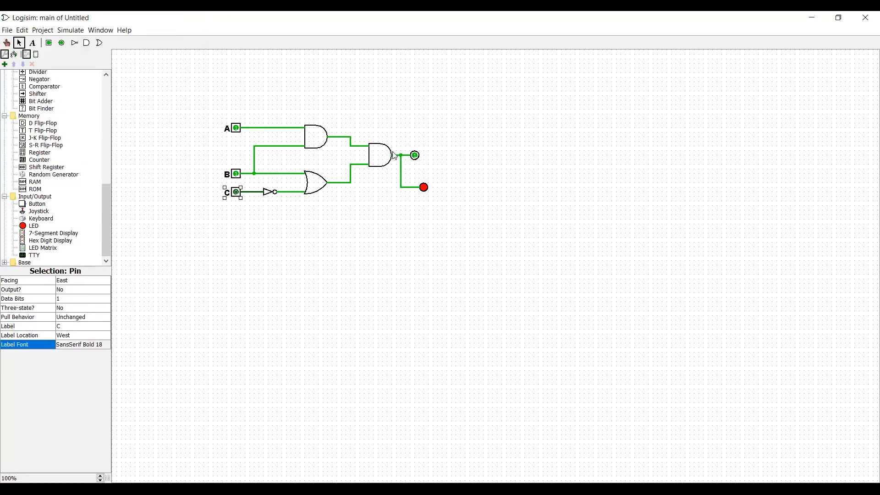
Label the output pin Q and set its label font to SansSerif Bold 18.
{"action": "left_click", "coordinate": [417, 159]}
{"action": "left_click", "coordinate": [87, 326]}
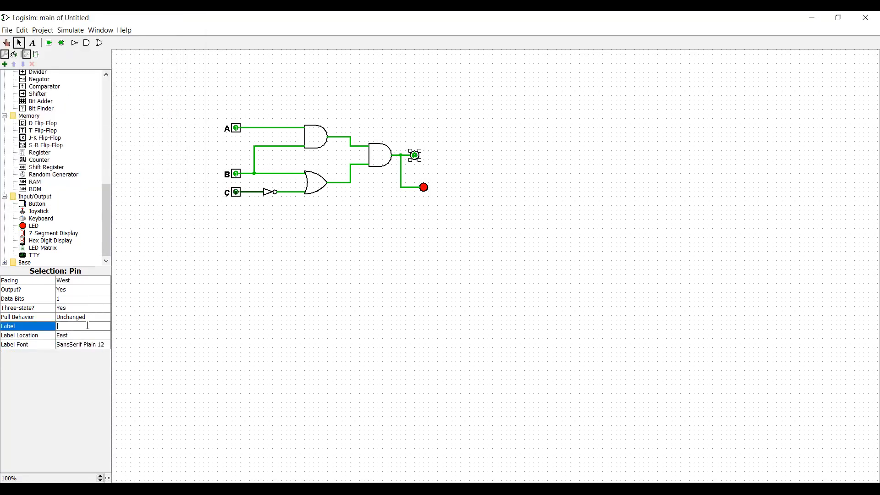
{"action": "type", "text": "Q"}
{"action": "left_click", "coordinate": [92, 349]}
{"action": "left_click", "coordinate": [174, 93]}
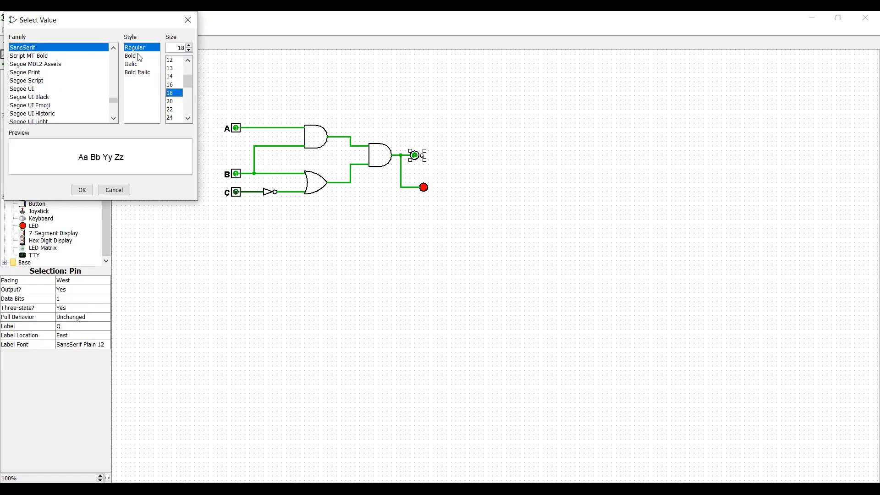
{"action": "left_click", "coordinate": [133, 56]}
{"action": "left_click", "coordinate": [82, 190]}
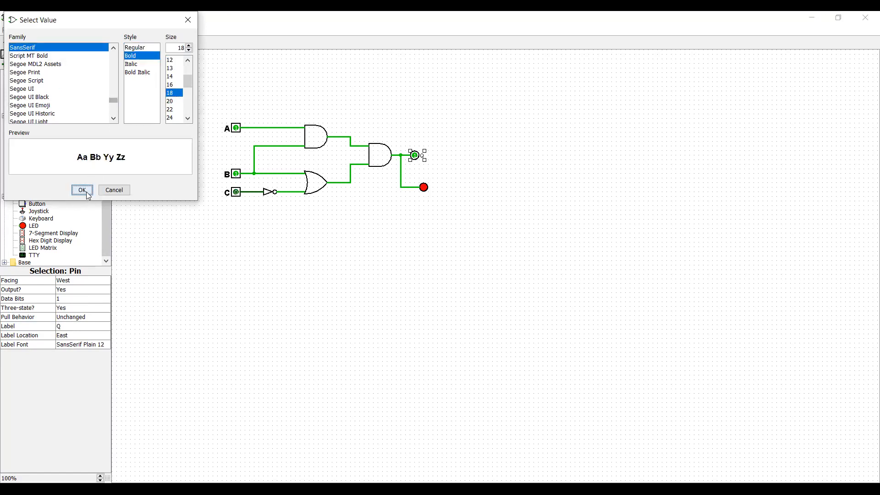
Label the light below the output pin LED and set its label font to SansSerif Bold 18.
{"action": "left_click", "coordinate": [425, 188]}
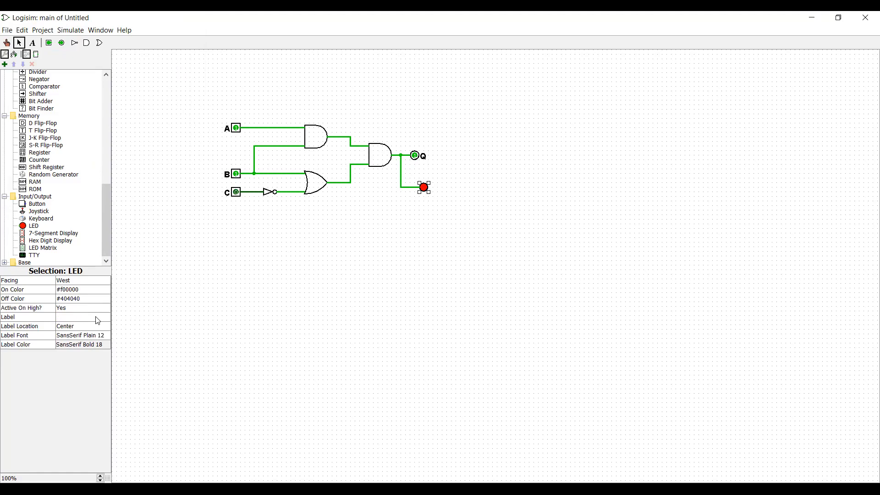
{"action": "left_click", "coordinate": [97, 317]}
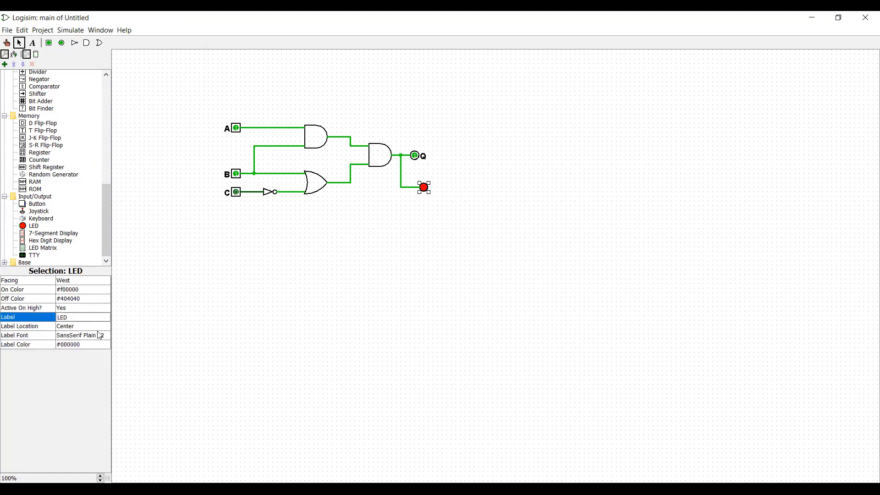
{"action": "left_click", "coordinate": [100, 336]}
{"action": "left_click", "coordinate": [172, 93]}
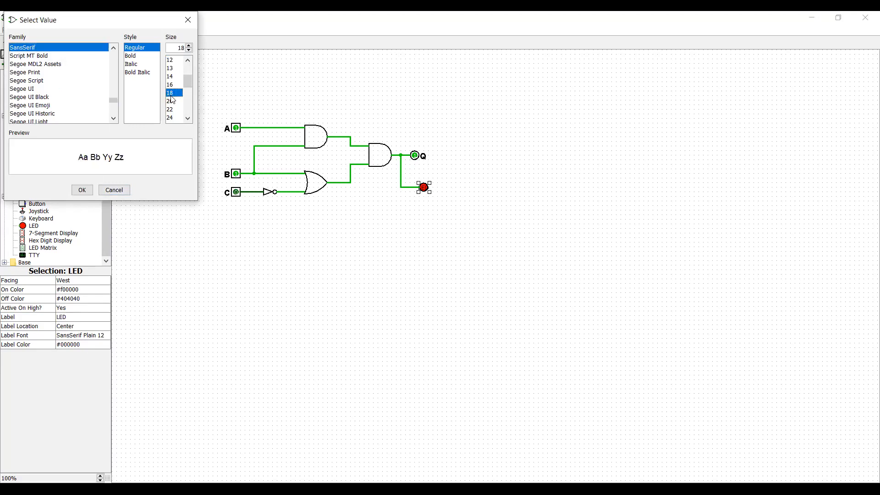
{"action": "left_click", "coordinate": [132, 57]}
{"action": "left_click", "coordinate": [90, 191]}
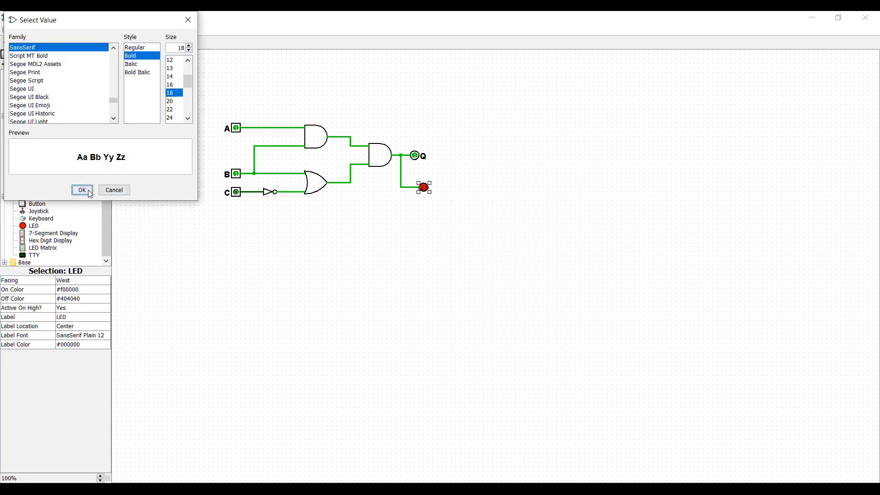
{"action": "left_click", "coordinate": [403, 224]}
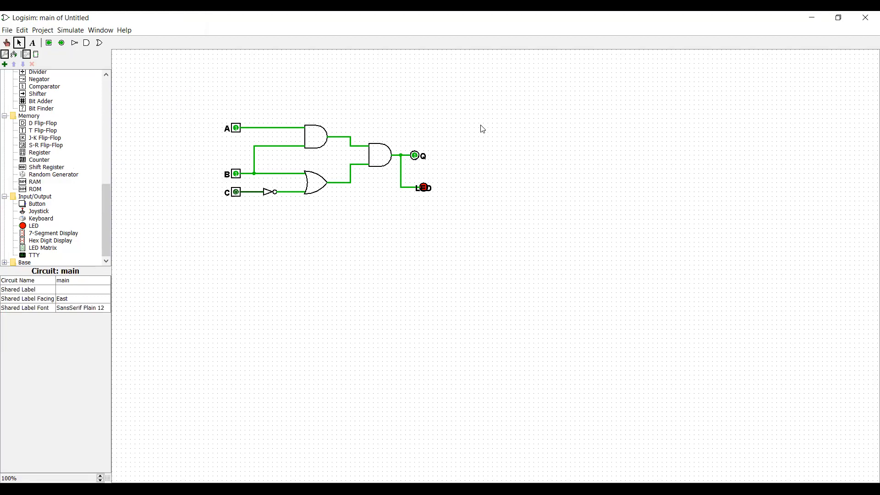
Clear the LED component's own label text.
{"action": "left_click", "coordinate": [421, 189]}
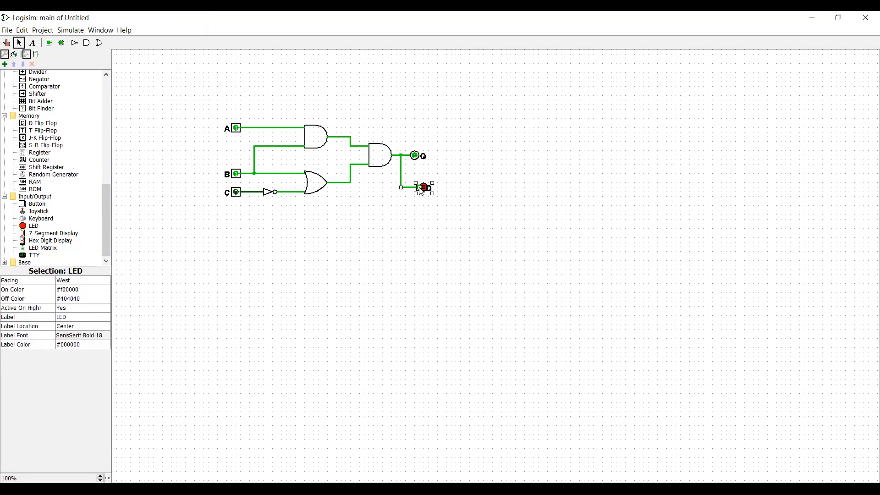
{"action": "left_click", "coordinate": [73, 317]}
{"action": "double_click", "coordinate": [67, 318]}
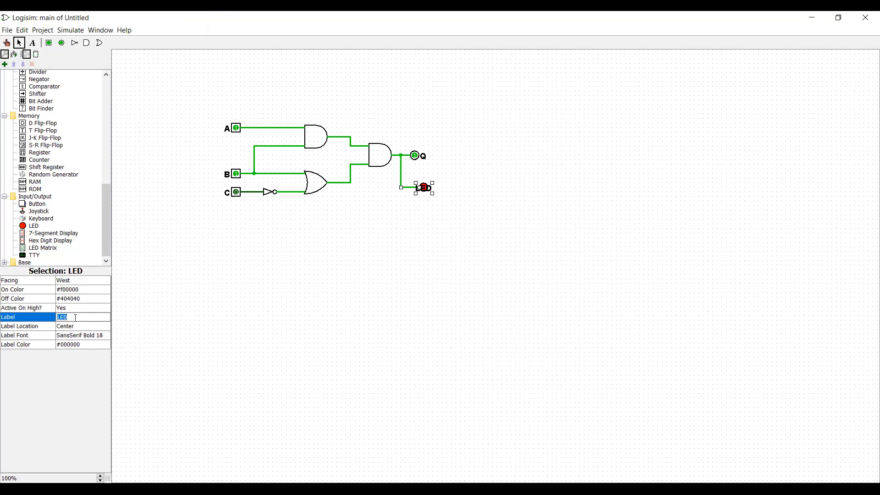
{"action": "key", "text": "Return"}
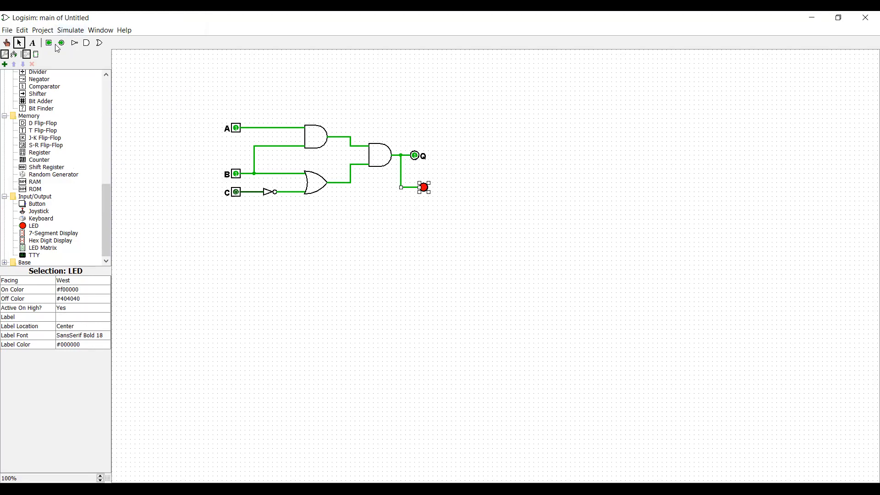
Add the free text LED in SansSerif Bold 18 and move it to just below the LED component.
{"action": "left_click", "coordinate": [32, 43]}
{"action": "left_click", "coordinate": [420, 199]}
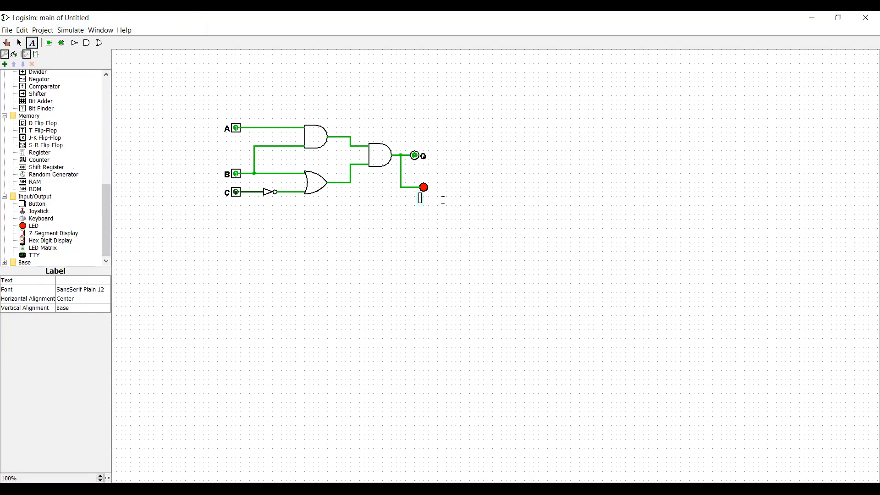
{"action": "type", "text": "LED"}
{"action": "left_click", "coordinate": [82, 290]}
{"action": "left_click", "coordinate": [175, 95]}
{"action": "left_click", "coordinate": [138, 63]}
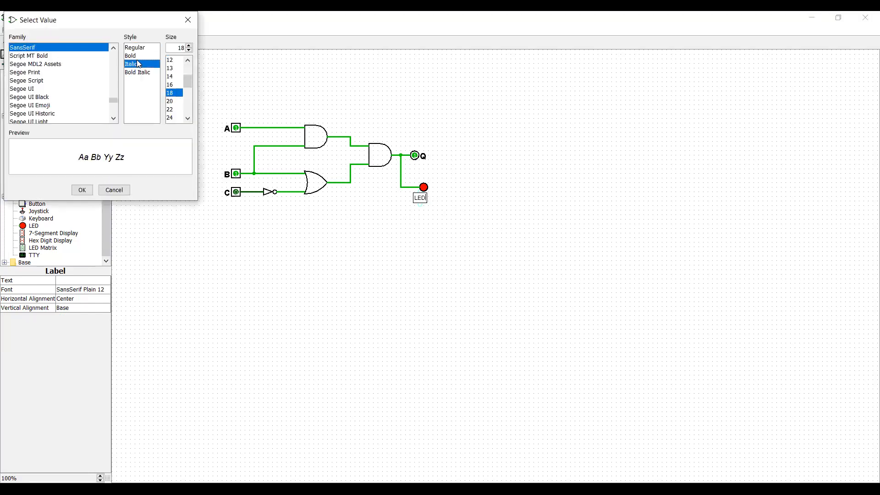
{"action": "left_click", "coordinate": [138, 57]}
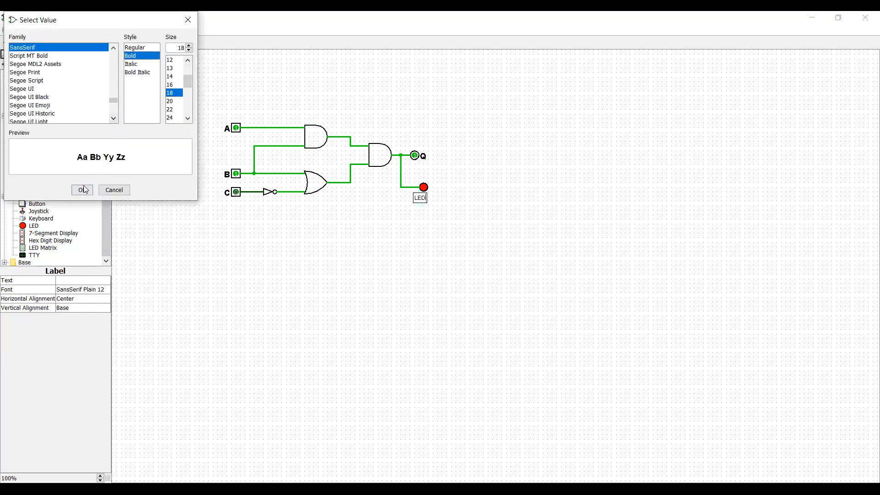
{"action": "left_click", "coordinate": [82, 190]}
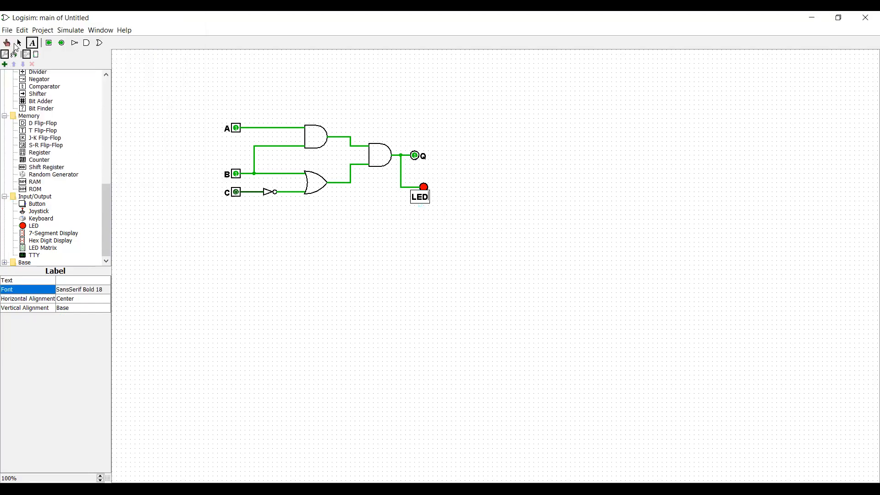
{"action": "left_click", "coordinate": [18, 44]}
{"action": "left_click_drag", "start_coordinate": [422, 202], "coordinate": [428, 210]}
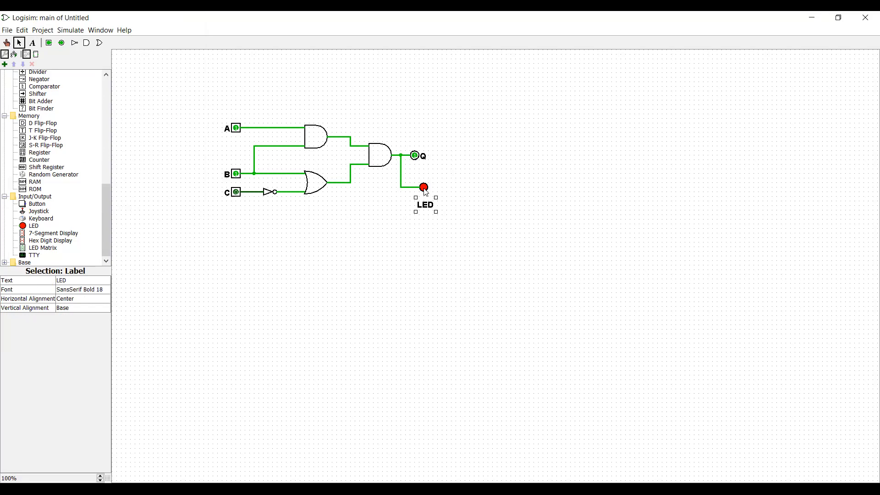
Check the LED's on color setting and toggle input B to 0 in the simulation.
{"action": "left_click", "coordinate": [425, 190]}
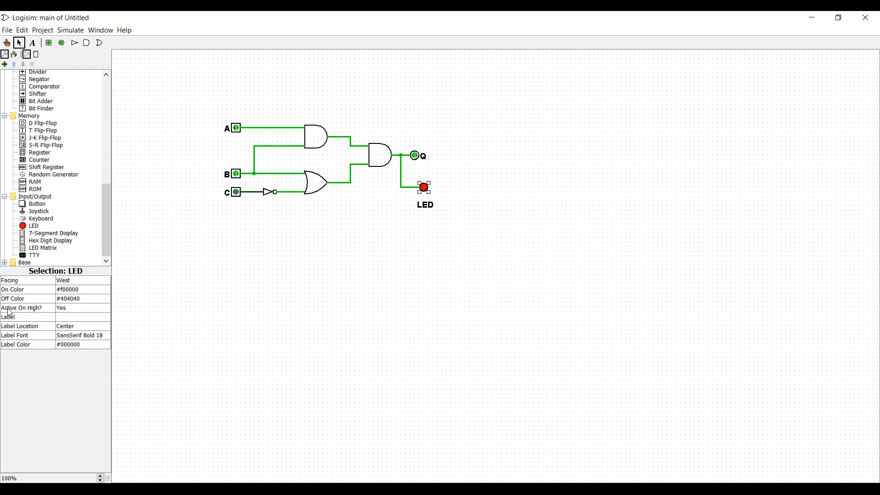
{"action": "left_click", "coordinate": [89, 291]}
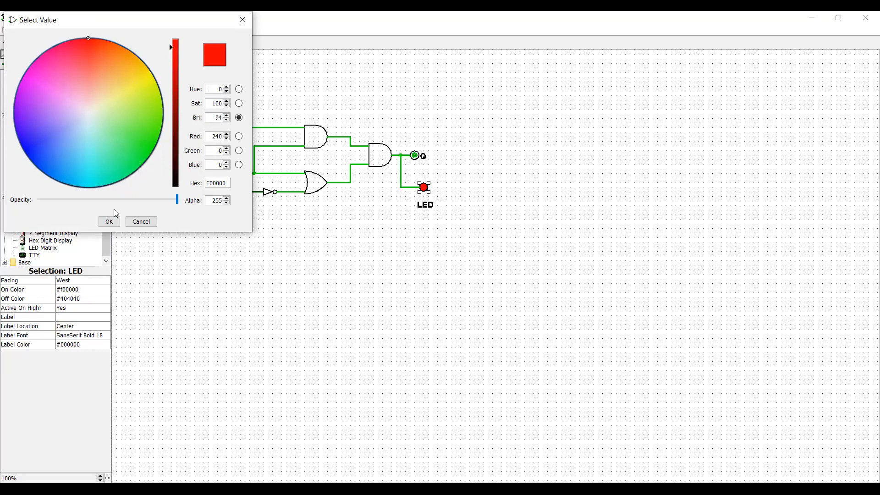
{"action": "left_click", "coordinate": [109, 222]}
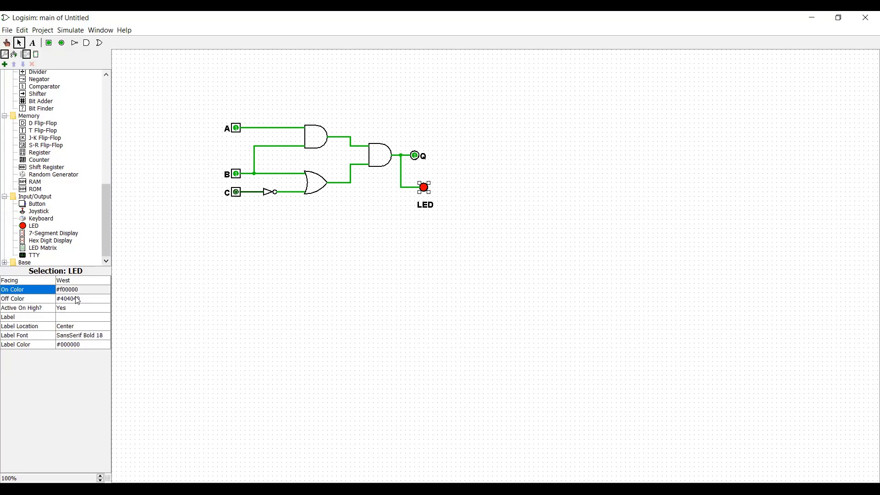
{"action": "left_click", "coordinate": [6, 42]}
{"action": "left_click", "coordinate": [236, 174]}
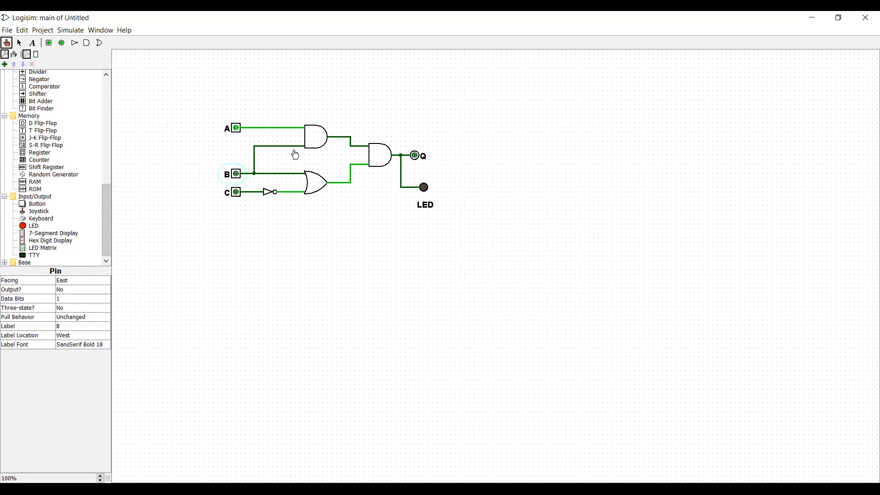
{"action": "left_click", "coordinate": [20, 43]}
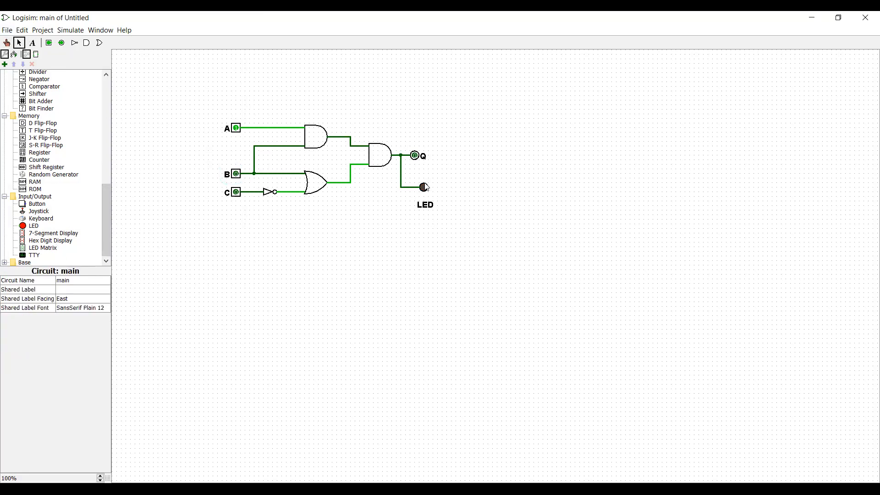
{"action": "left_click", "coordinate": [426, 188]}
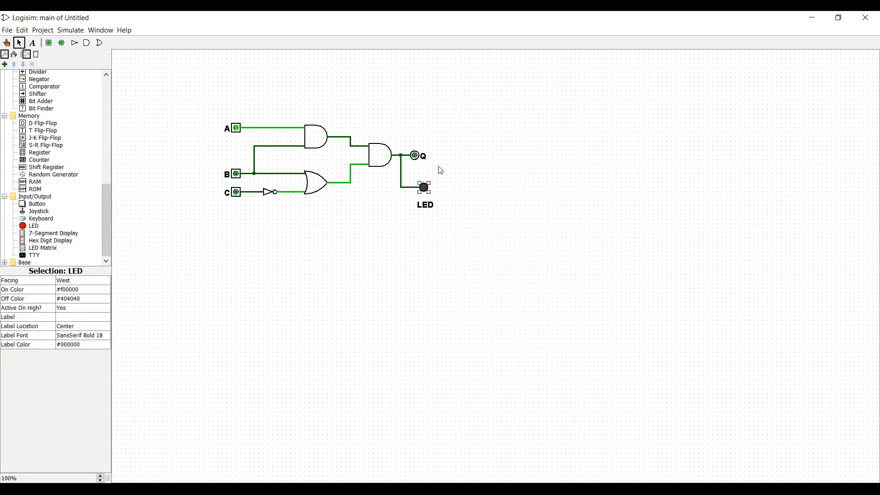
{"action": "left_click", "coordinate": [82, 305]}
{"action": "left_click_drag", "start_coordinate": [177, 120], "coordinate": [179, 105]}
{"action": "left_click", "coordinate": [116, 144]}
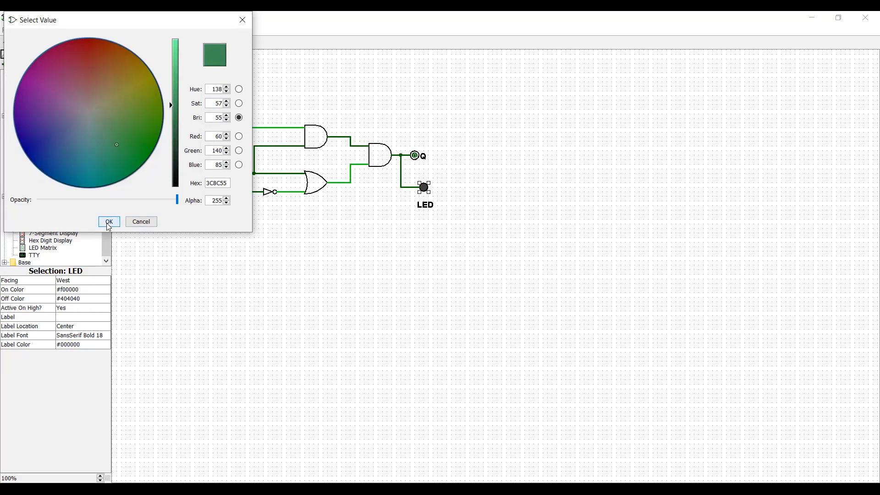
{"action": "left_click", "coordinate": [143, 222]}
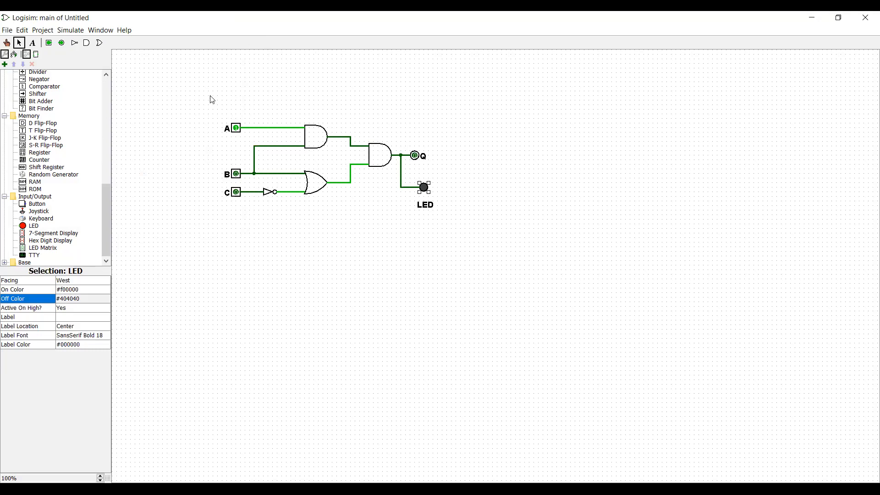
Toggle input B again in the simulation.
{"action": "left_click", "coordinate": [6, 43]}
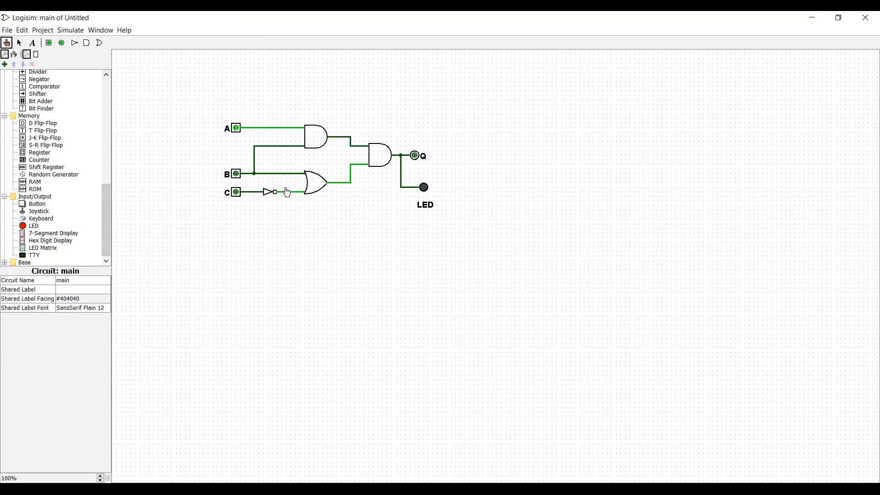
{"action": "left_click", "coordinate": [238, 177]}
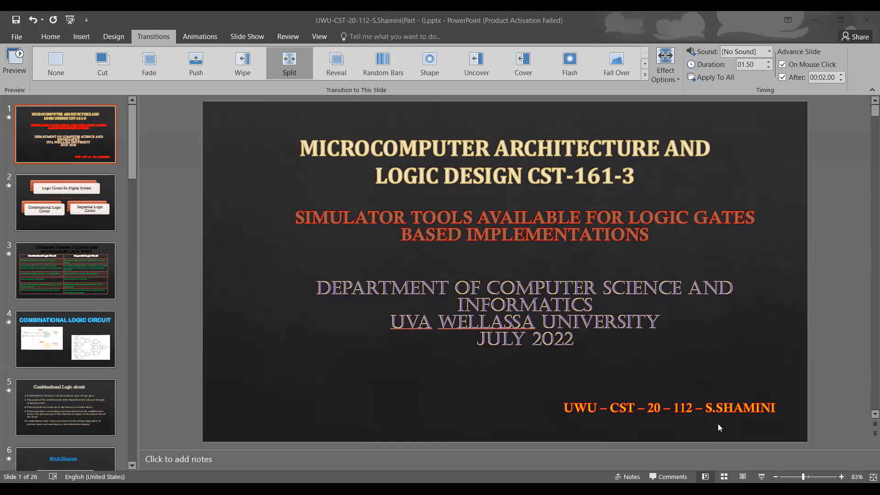
In PowerPoint, start the slide show from the title slide and advance to the next slide.
{"action": "left_click", "coordinate": [762, 477]}
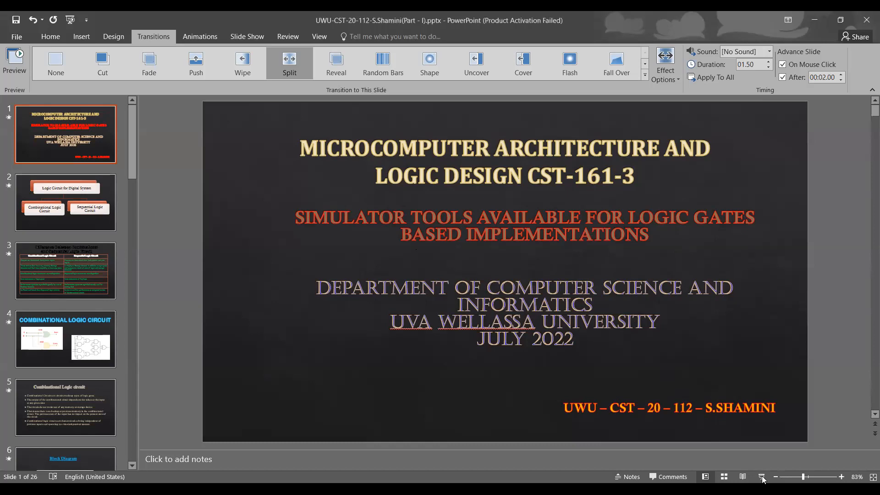
{"action": "left_click", "coordinate": [762, 477]}
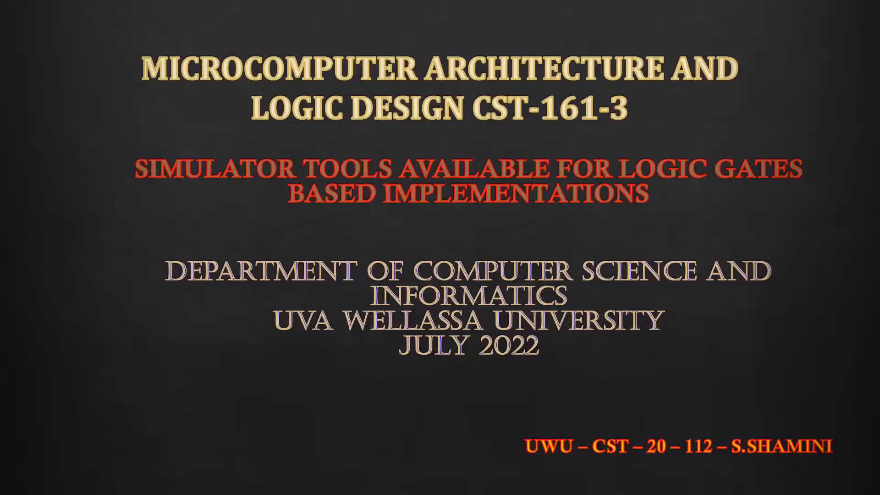
{"action": "key", "text": "Right"}
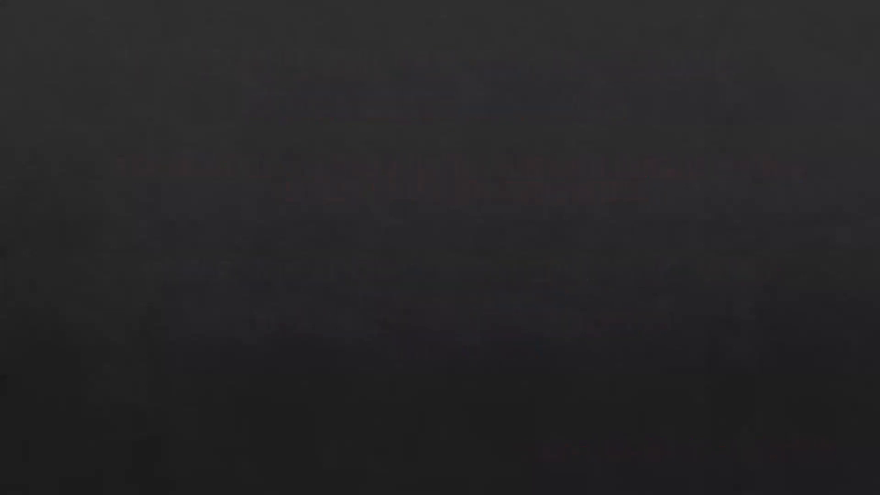
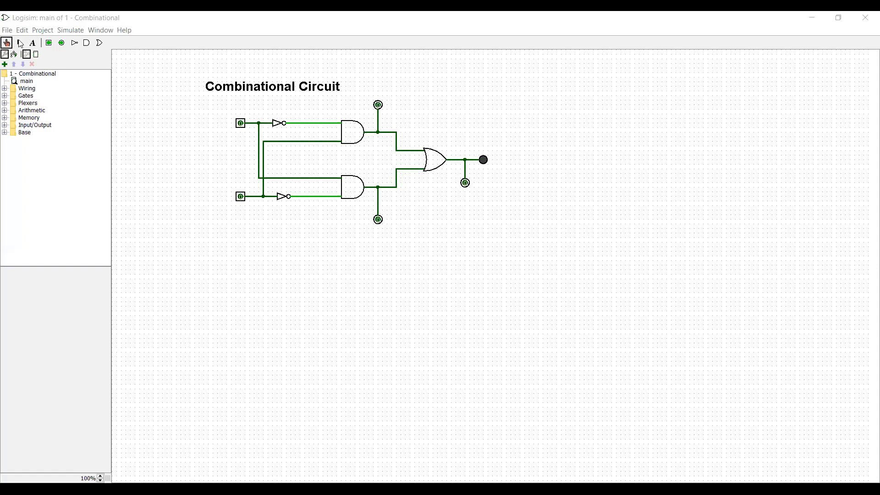
In Logisim, place a 2-input AND gate below the existing combinational circuit and duplicate it directly underneath.
{"action": "left_click", "coordinate": [21, 44]}
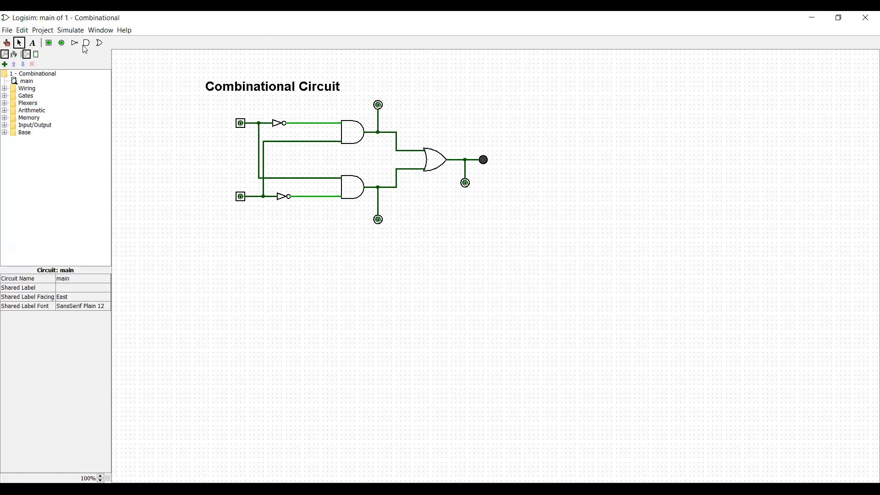
{"action": "left_click", "coordinate": [5, 96]}
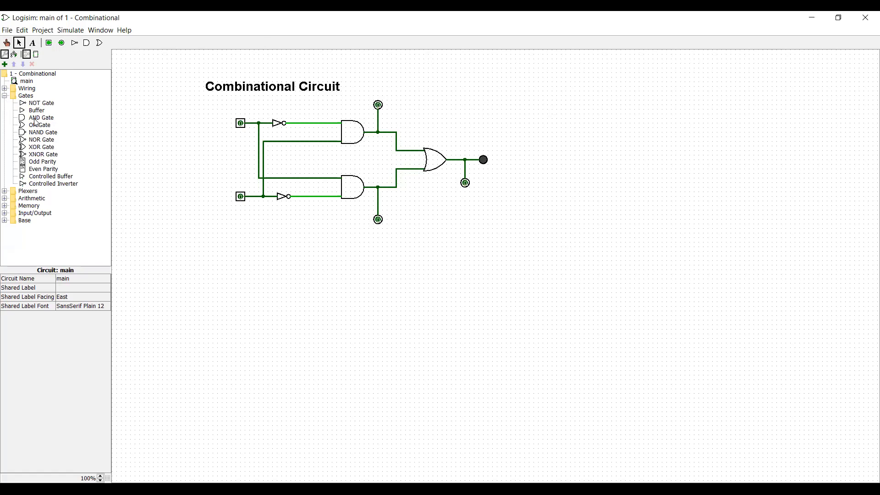
{"action": "left_click", "coordinate": [38, 119]}
{"action": "left_click", "coordinate": [364, 284]}
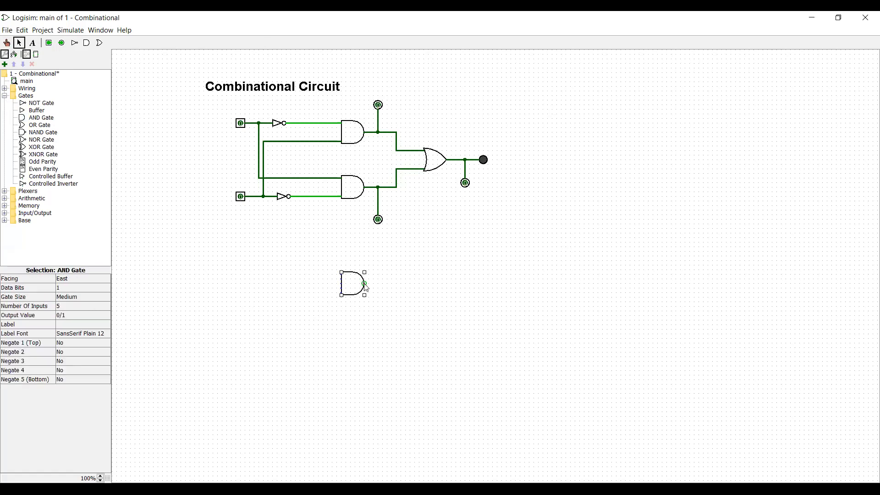
{"action": "left_click", "coordinate": [60, 306]}
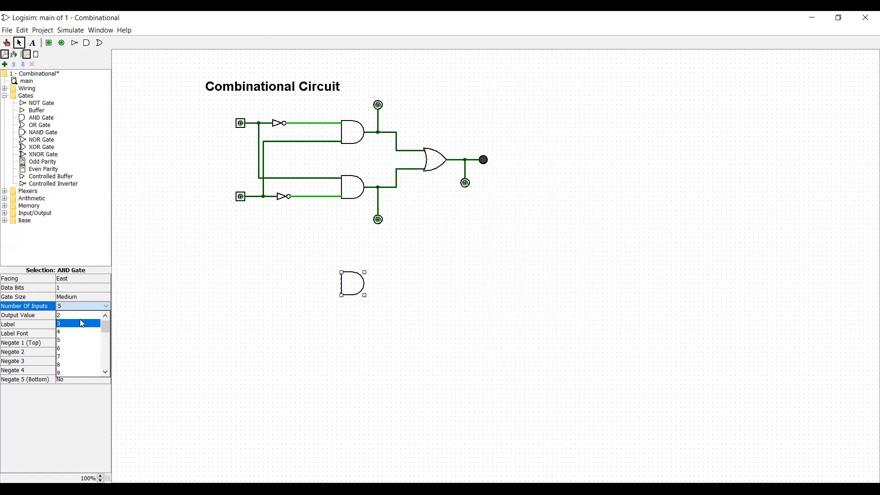
{"action": "left_click", "coordinate": [81, 323]}
{"action": "left_click", "coordinate": [78, 306]}
{"action": "scroll", "coordinate": [78, 323], "scroll_direction": "up", "scroll_amount": 1}
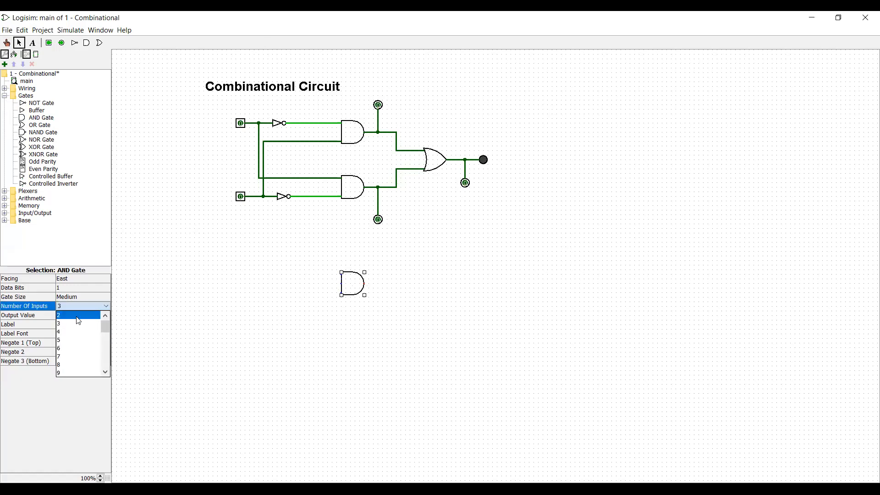
{"action": "left_click", "coordinate": [78, 315]}
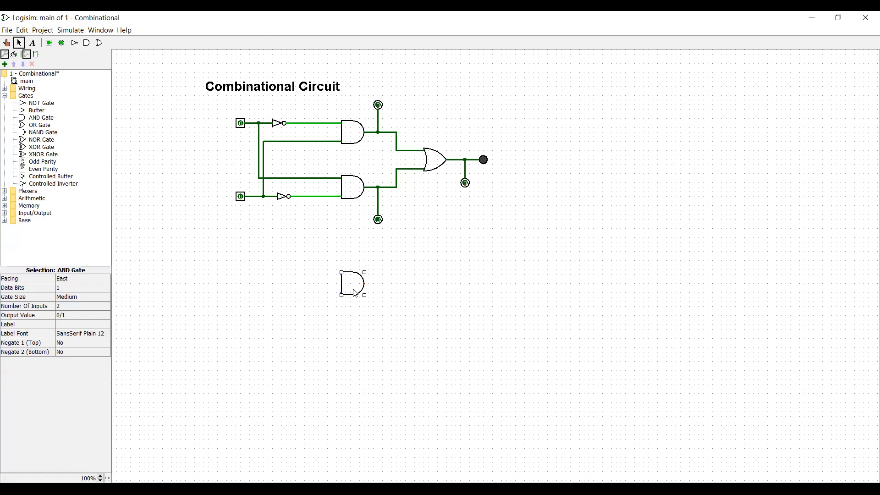
{"action": "left_click_drag", "start_coordinate": [355, 293], "coordinate": [350, 342]}
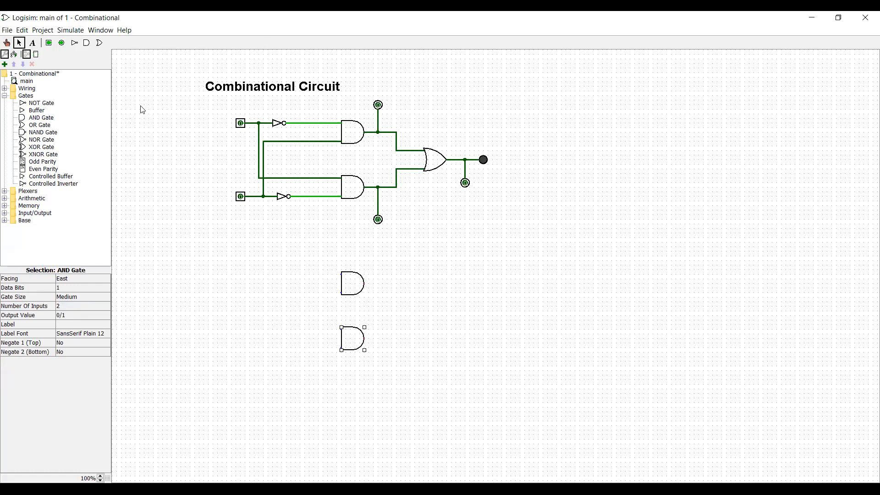
Place a 2-input OR gate to the right of the two new AND gates and an output pin below it.
{"action": "left_click", "coordinate": [101, 43]}
{"action": "left_click", "coordinate": [443, 307]}
{"action": "left_click", "coordinate": [78, 306]}
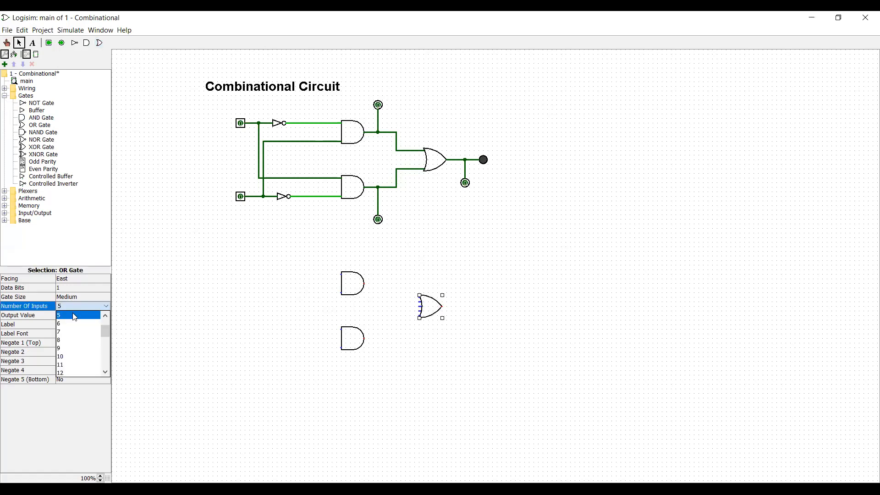
{"action": "left_click", "coordinate": [76, 318]}
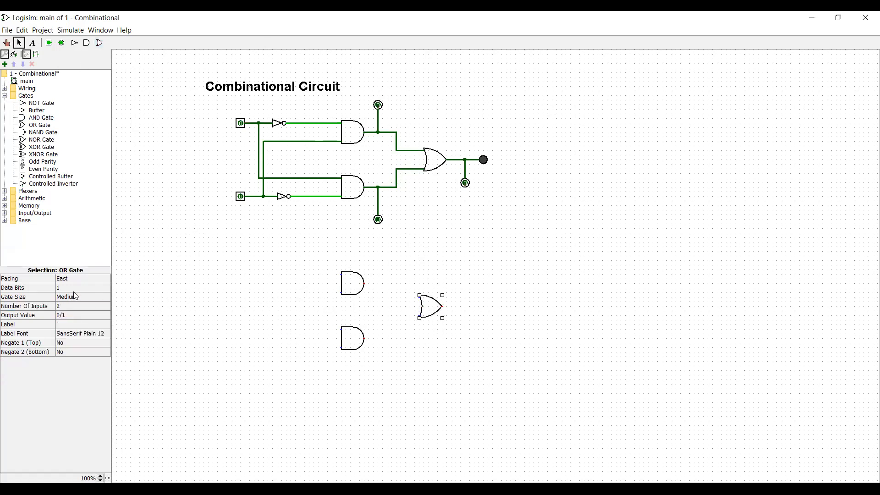
{"action": "left_click", "coordinate": [62, 43]}
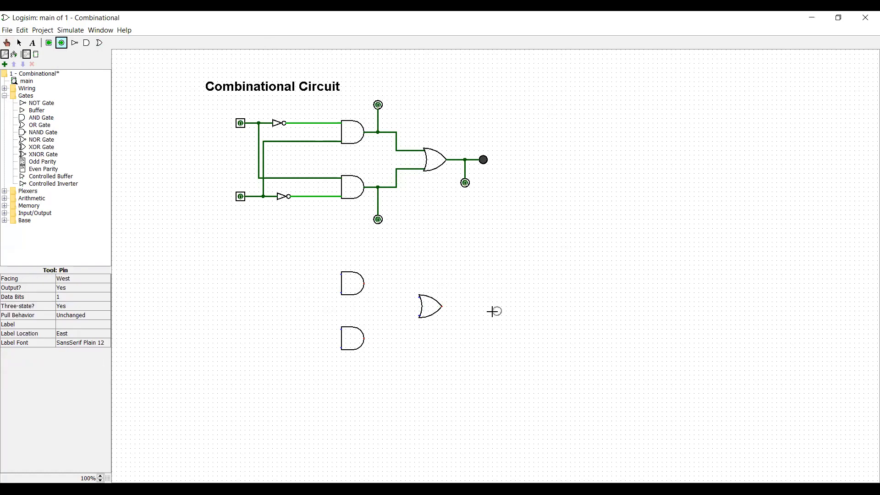
{"action": "left_click", "coordinate": [451, 353]}
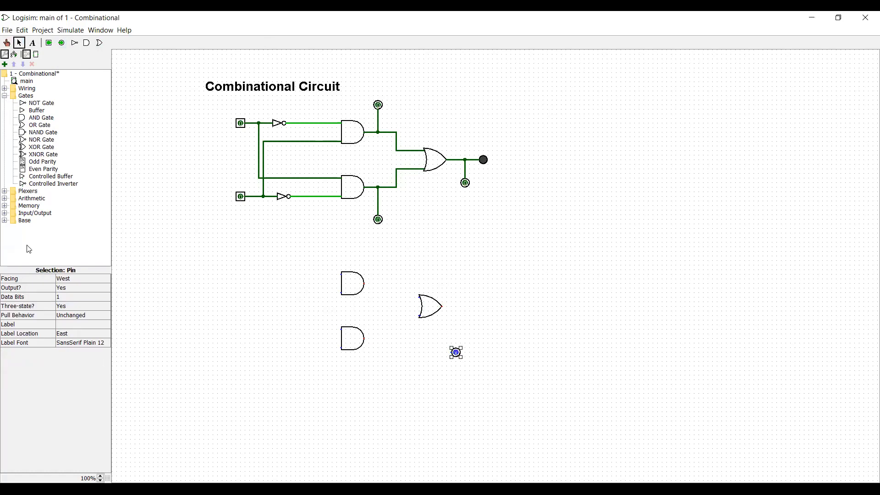
Add an LED to the right of the new OR gate and wire it to the gate's output.
{"action": "left_click", "coordinate": [5, 214]}
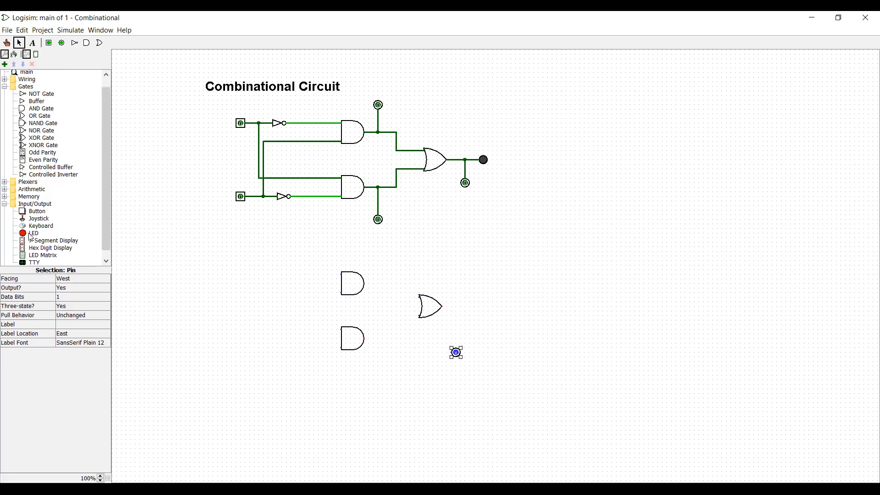
{"action": "left_click", "coordinate": [30, 234]}
{"action": "left_click", "coordinate": [494, 307]}
{"action": "left_click_drag", "start_coordinate": [494, 307], "coordinate": [443, 307]}
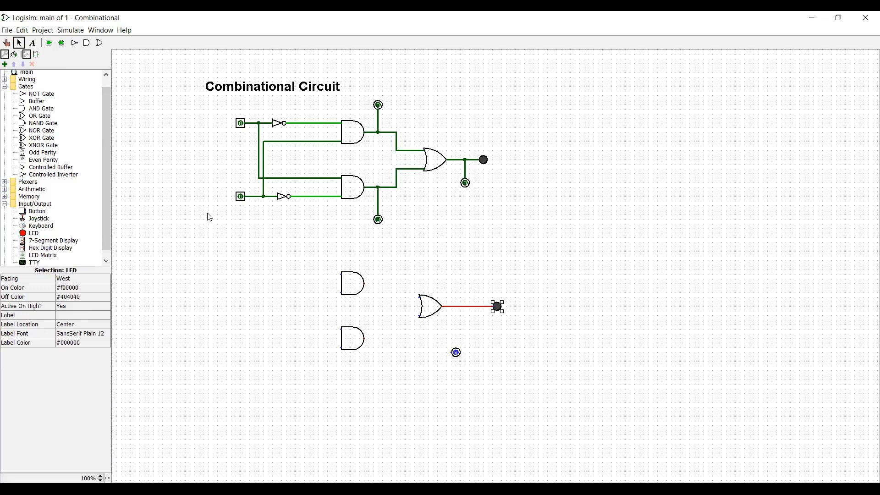
Place two more output pins, one above the new OR gate and one below and to the right of the lower AND gate.
{"action": "left_click", "coordinate": [61, 43]}
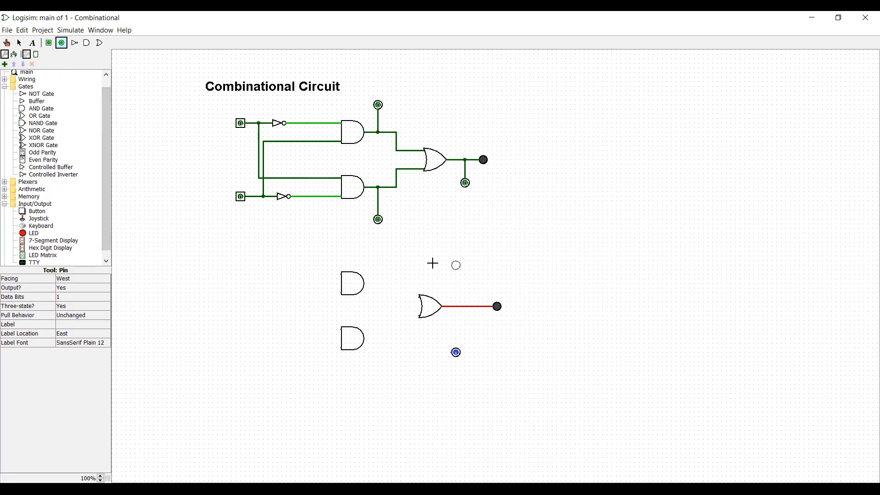
{"action": "left_click", "coordinate": [407, 252]}
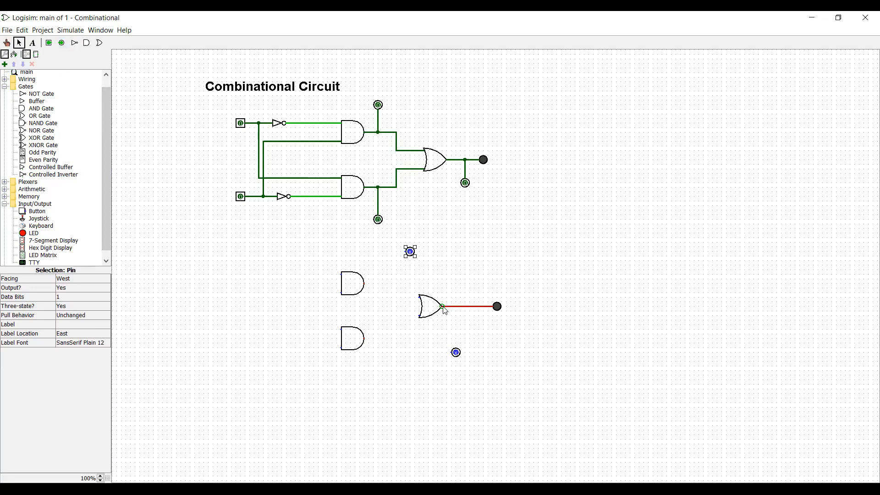
{"action": "left_click", "coordinate": [63, 44]}
{"action": "left_click", "coordinate": [396, 361]}
Place two input pins to the left of the new AND gates, one for each gate.
{"action": "left_click", "coordinate": [49, 44]}
{"action": "left_click", "coordinate": [252, 269]}
{"action": "left_click", "coordinate": [49, 43]}
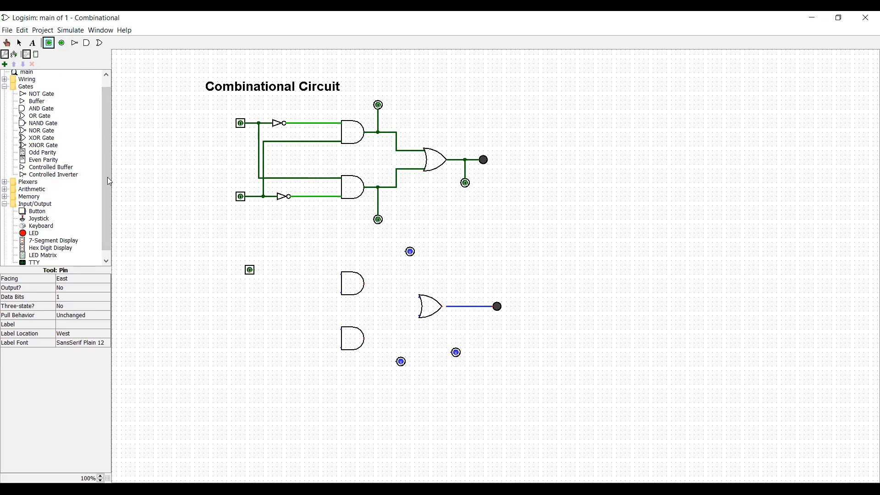
{"action": "left_click", "coordinate": [249, 352]}
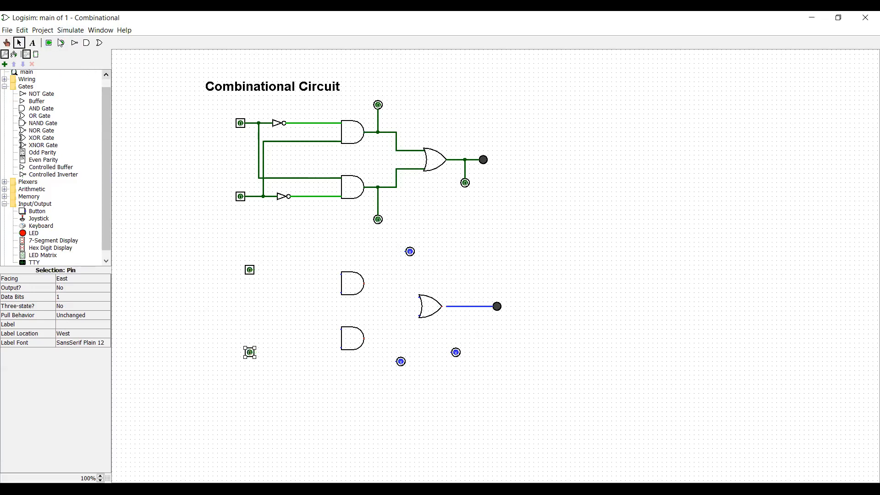
Place a NOT gate to the right of each of the two new input pins.
{"action": "left_click", "coordinate": [74, 43]}
{"action": "left_click", "coordinate": [288, 271]}
{"action": "left_click", "coordinate": [75, 44]}
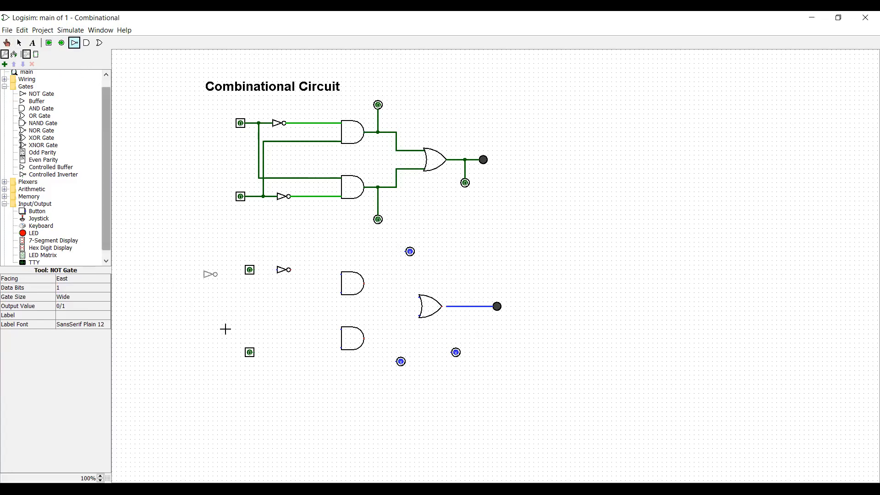
{"action": "left_click", "coordinate": [283, 348]}
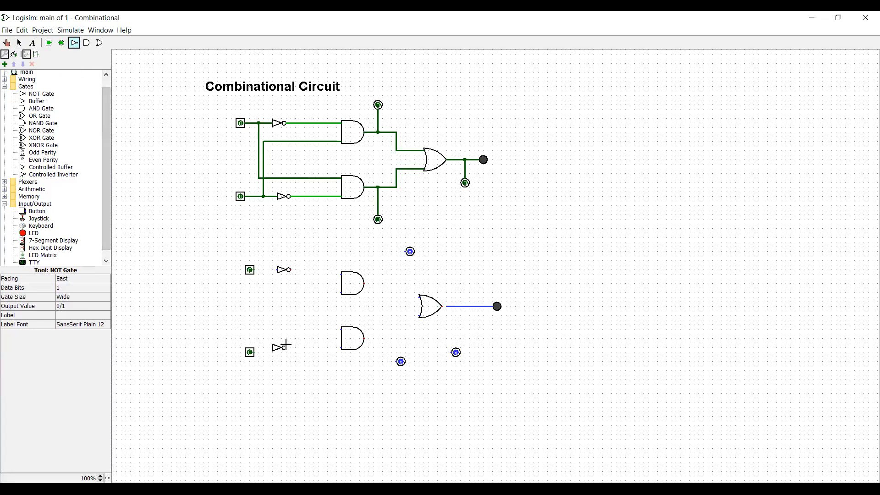
Align the lower input pin with its NOT gate and wire it through that gate to the lower AND gate's bottom input.
{"action": "left_click", "coordinate": [249, 351]}
{"action": "left_click_drag", "start_coordinate": [249, 347], "coordinate": [342, 348]}
{"action": "left_click_drag", "start_coordinate": [273, 348], "coordinate": [254, 348]}
Wire the upper input pin through its NOT gate to the upper AND gate's top input, shifting pin and NOT gate down into line.
{"action": "left_click_drag", "start_coordinate": [255, 274], "coordinate": [278, 277]}
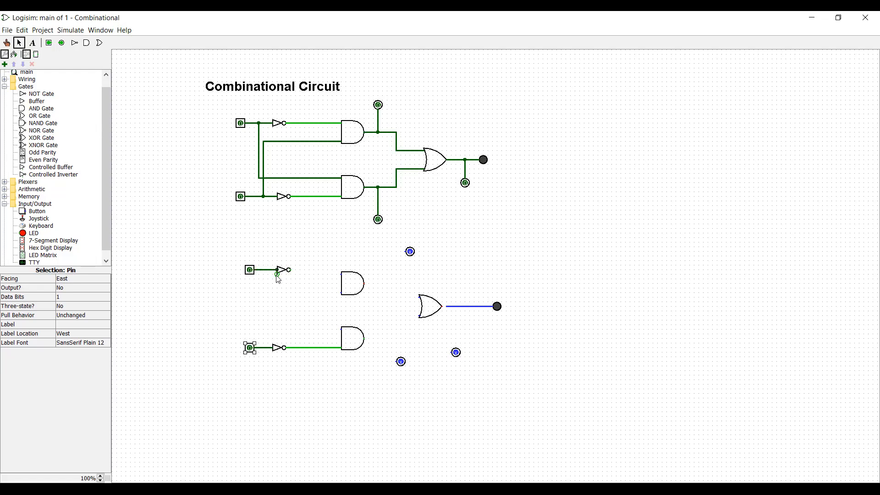
{"action": "left_click", "coordinate": [280, 275]}
{"action": "left_click", "coordinate": [298, 292]}
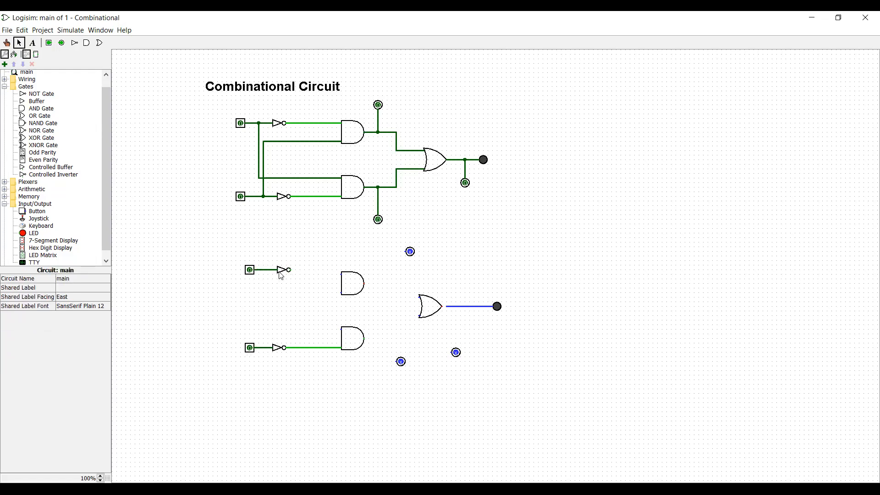
{"action": "left_click_drag", "start_coordinate": [341, 278], "coordinate": [299, 275]}
{"action": "left_click_drag", "start_coordinate": [239, 251], "coordinate": [283, 288]}
{"action": "left_click_drag", "start_coordinate": [222, 253], "coordinate": [291, 275]}
{"action": "left_click", "coordinate": [369, 310]}
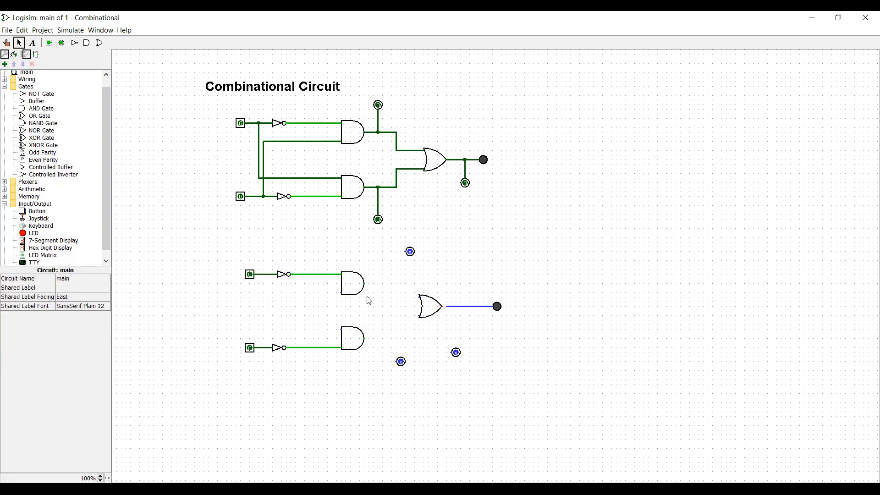
Cross-wire the uninverted input signals: the lower input to the upper AND gate and the upper input to the lower AND gate.
{"action": "left_click_drag", "start_coordinate": [341, 293], "coordinate": [263, 346]}
{"action": "left_click_drag", "start_coordinate": [267, 275], "coordinate": [341, 329]}
Connect both AND gate outputs to the OR gate and their own output pins, and join the OR gate to the LED wire.
{"action": "mouse_move", "coordinate": [365, 283]}
{"action": "left_mouse_down"}
{"action": "mouse_move", "coordinate": [393, 284]}
{"action": "mouse_move", "coordinate": [388, 299]}
{"action": "mouse_move", "coordinate": [418, 321]}
{"action": "mouse_move", "coordinate": [391, 316]}
{"action": "mouse_move", "coordinate": [370, 342]}
{"action": "mouse_move", "coordinate": [387, 343]}
{"action": "mouse_move", "coordinate": [393, 317]}
{"action": "mouse_move", "coordinate": [381, 358]}
{"action": "mouse_move", "coordinate": [401, 361]}
{"action": "left_mouse_up"}
{"action": "left_click_drag", "start_coordinate": [387, 285], "coordinate": [387, 257]}
{"action": "left_click_drag", "start_coordinate": [434, 307], "coordinate": [447, 306]}
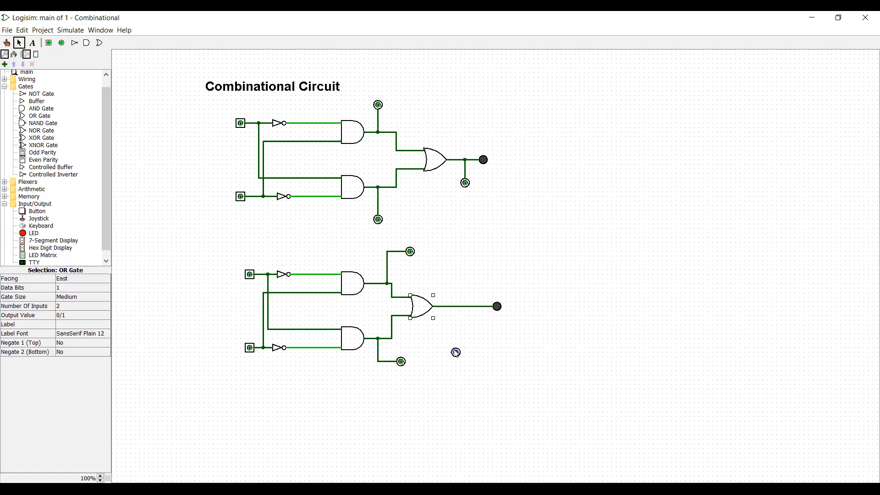
Wire the remaining output pin to the OR gate's output line and move the pin slightly to the right.
{"action": "left_click_drag", "start_coordinate": [452, 353], "coordinate": [446, 310]}
{"action": "left_click", "coordinate": [456, 347]}
{"action": "mouse_move", "coordinate": [456, 353]}
{"action": "left_mouse_down"}
{"action": "mouse_move", "coordinate": [499, 351]}
{"action": "mouse_move", "coordinate": [469, 350]}
{"action": "left_mouse_up"}
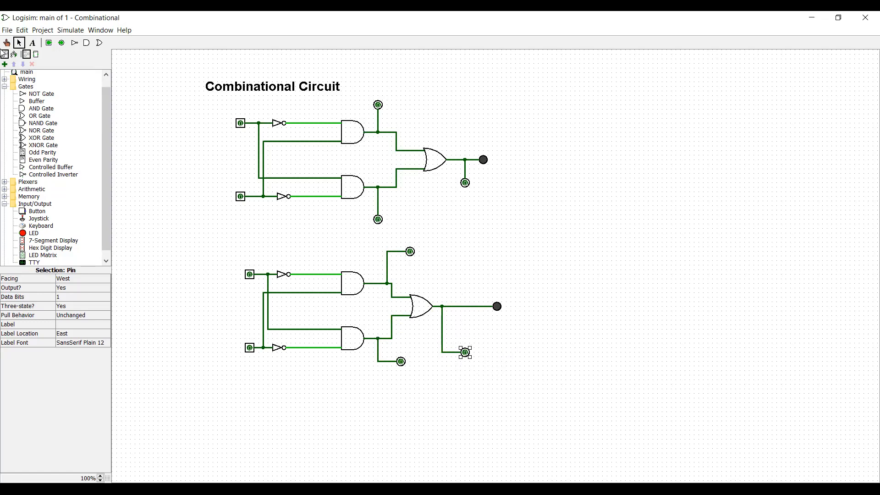
Simulate the rebuilt circuit by setting its upper input pin to 1, and return to edit mode.
{"action": "key", "text": "ctrl+1"}
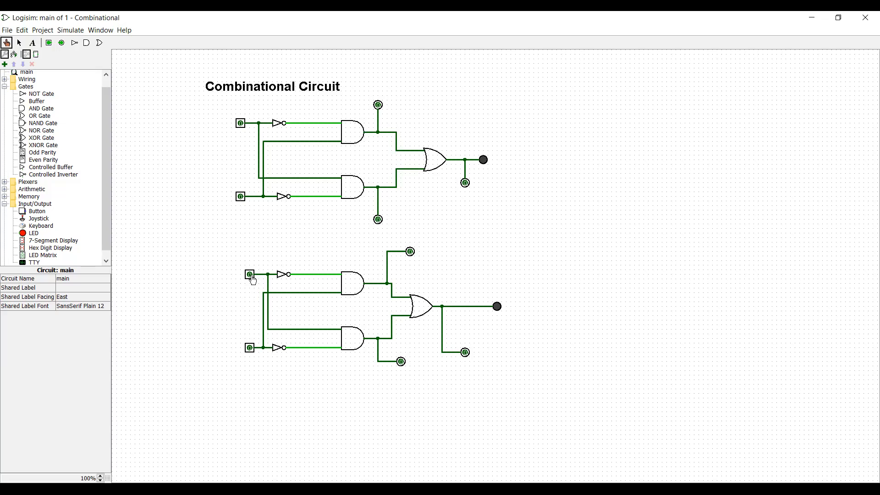
{"action": "left_click", "coordinate": [251, 276]}
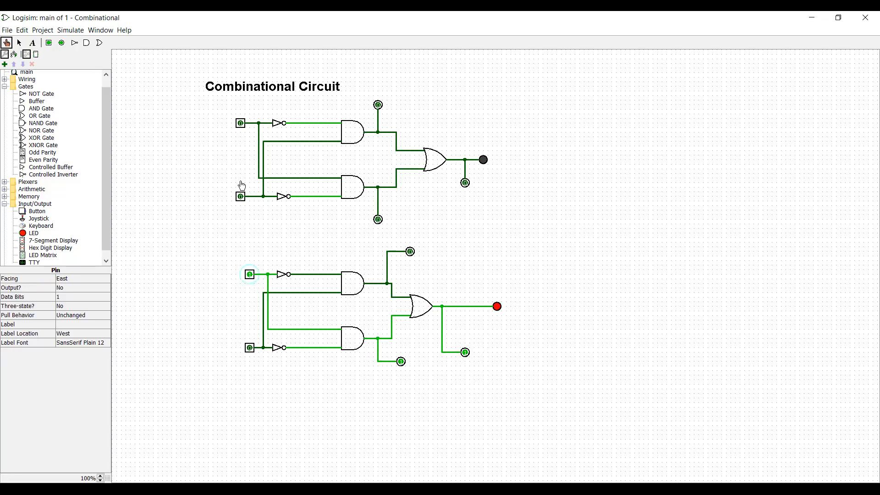
{"action": "left_click", "coordinate": [19, 44]}
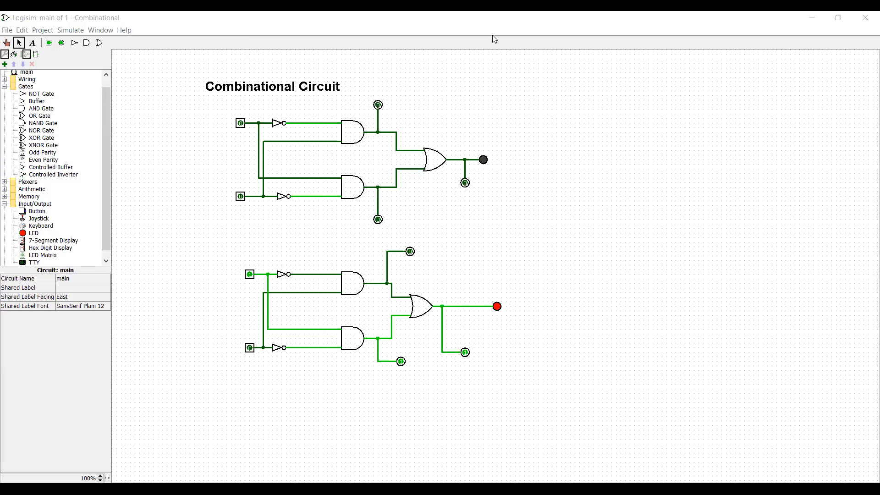
Switch to the PowerPoint slide show and advance from the combinational circuit examples past the "Sequential logic circuit" slide.
{"action": "key", "text": "alt+Tab"}
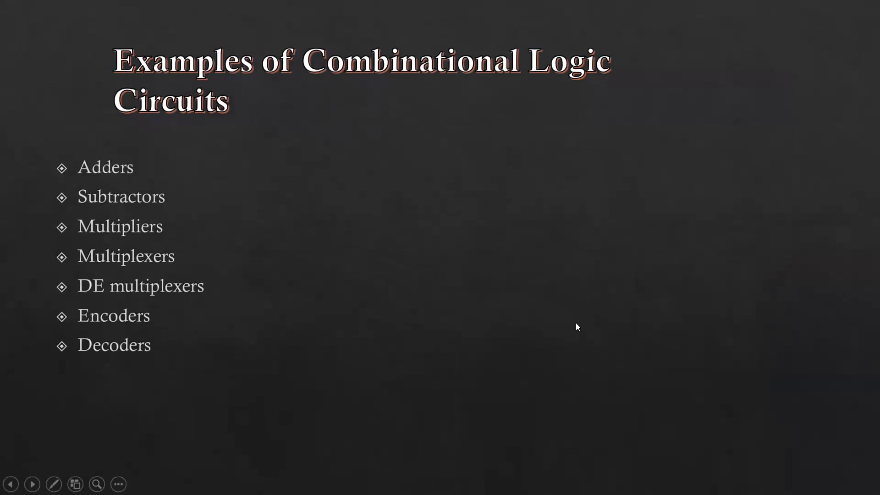
{"action": "left_click", "coordinate": [672, 331]}
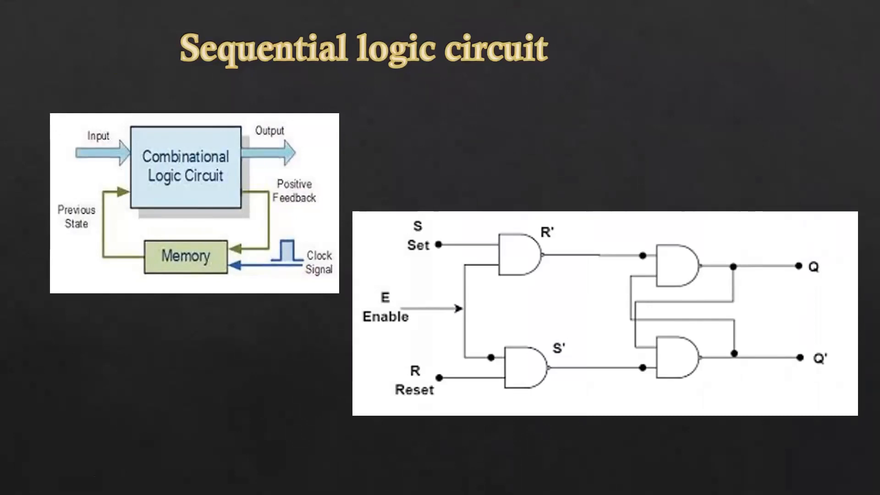
{"action": "key", "text": "Right"}
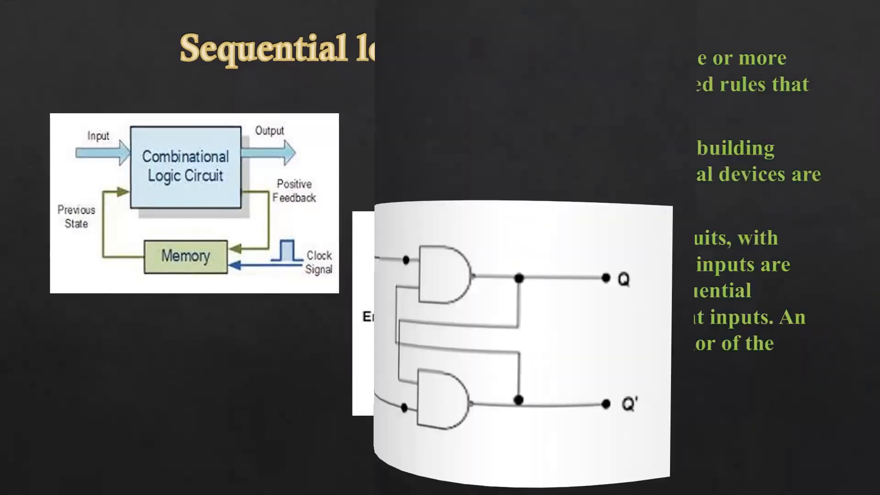